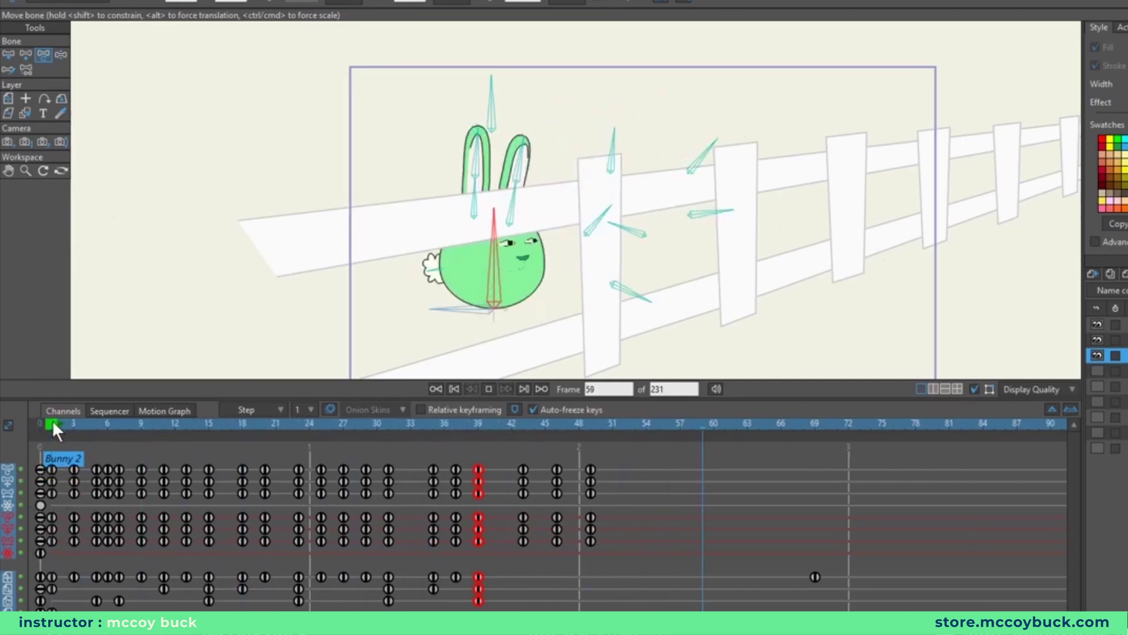
# - Shift the bunny's keyframes at frames 43, 46 and 49 to frames 67, 70 and 73, and check the poses around them
pyautogui.press('space')
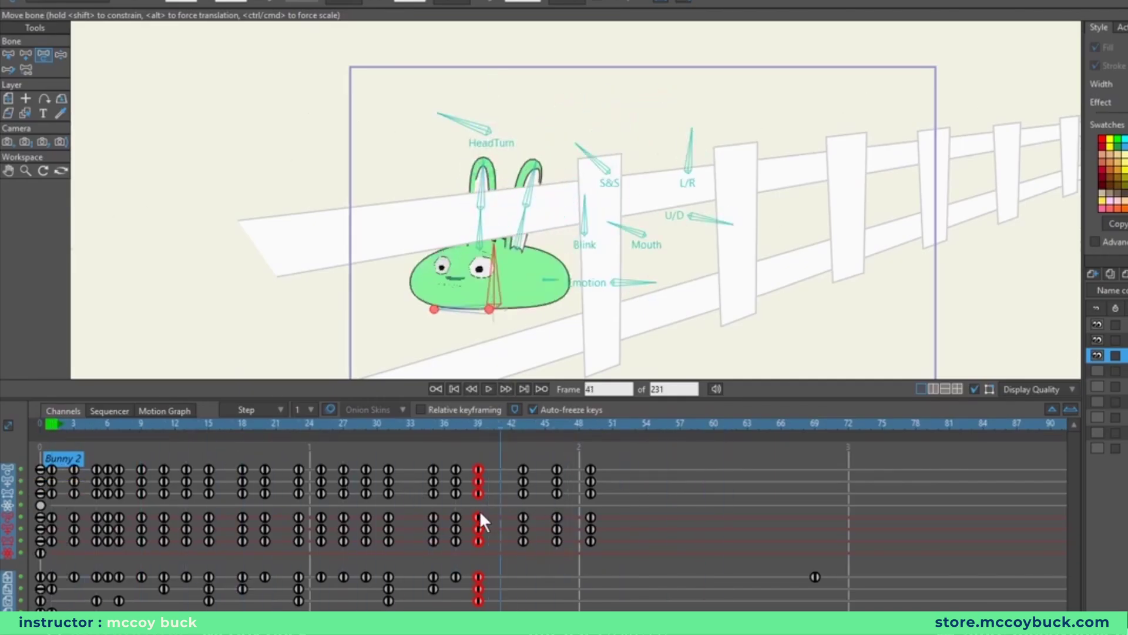
pyautogui.click(481, 521)
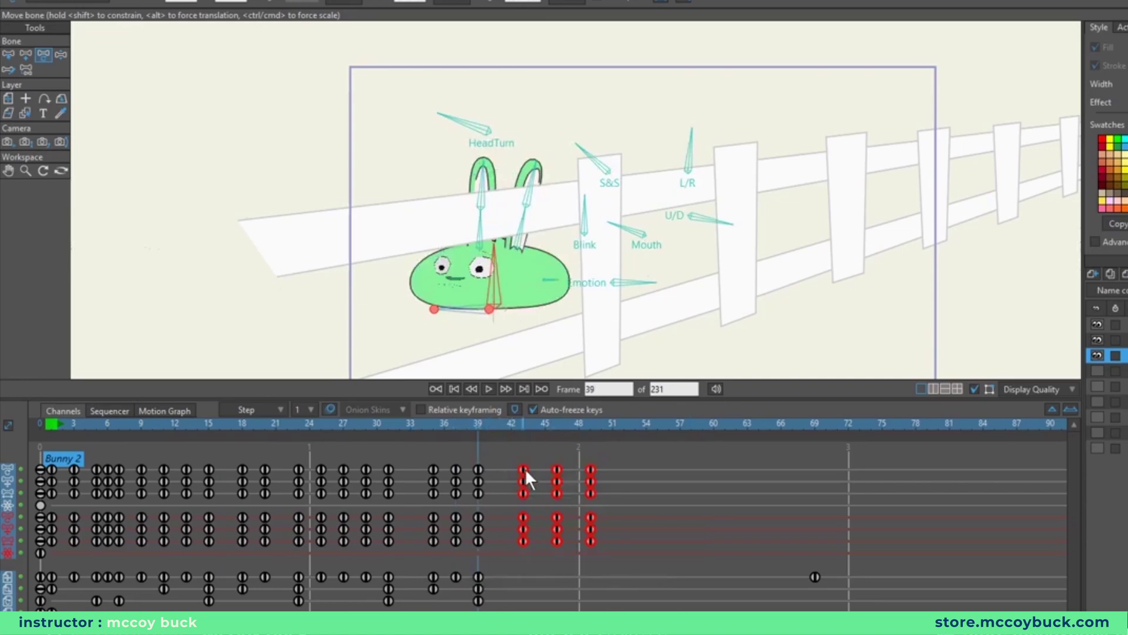
pyautogui.moveTo(525, 468); pyautogui.dragTo(845, 536)
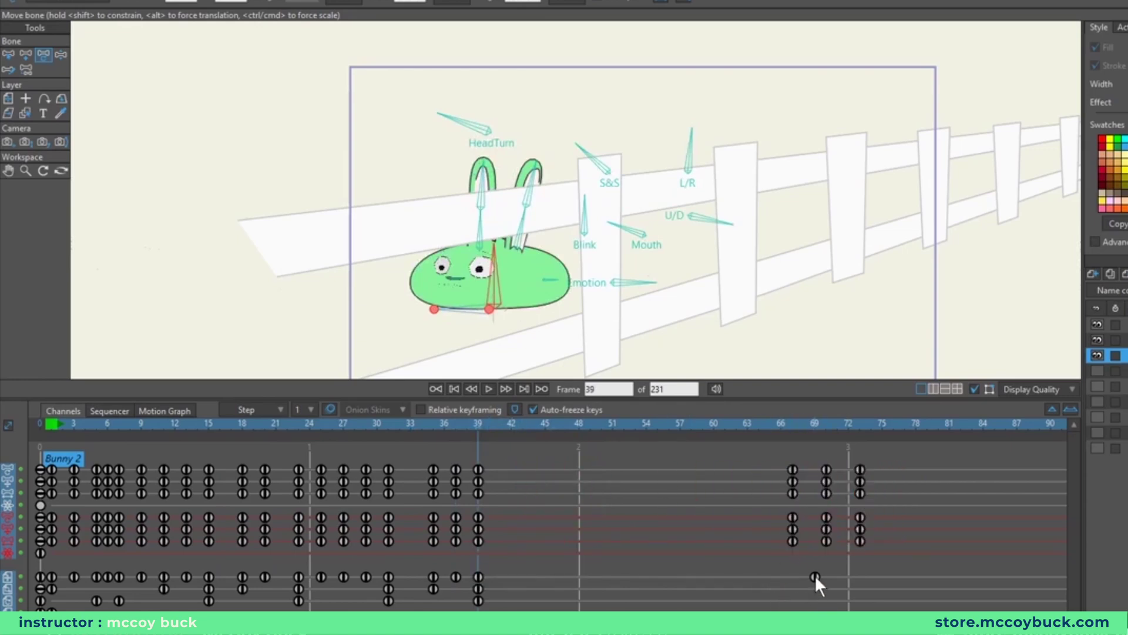
pyautogui.click(763, 432)
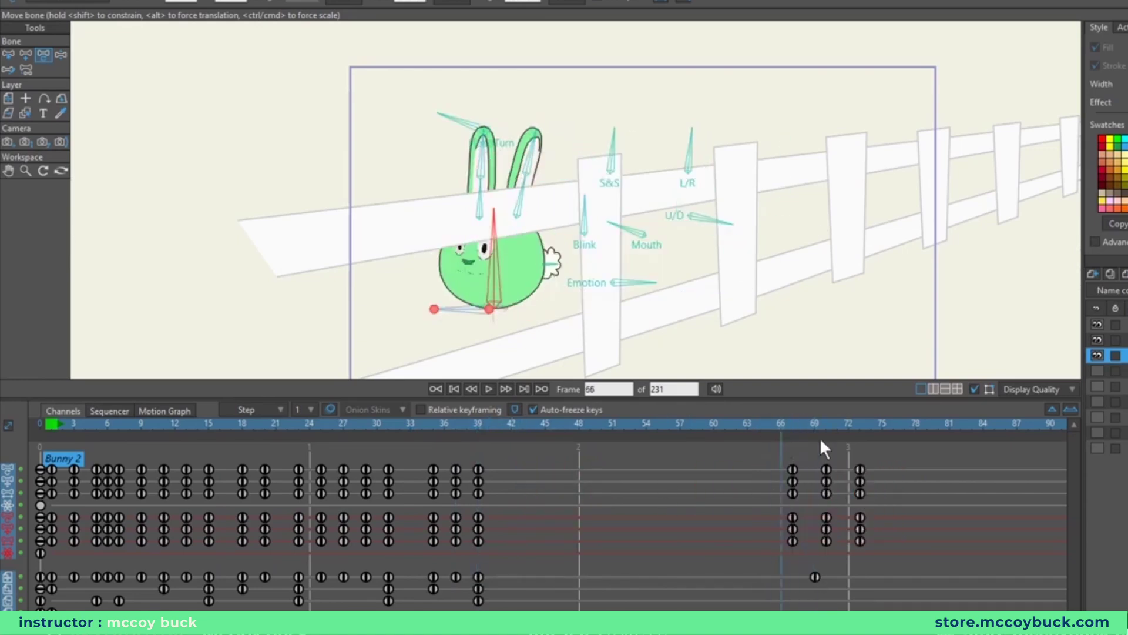
pyautogui.click(512, 432)
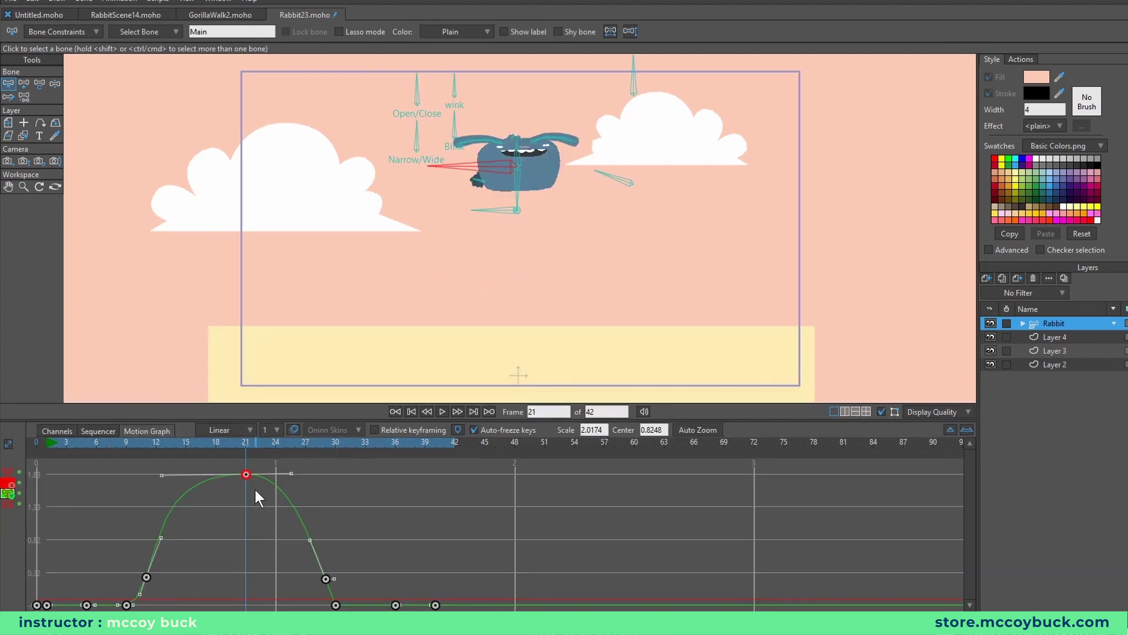
# - Rework the rabbit's motion graph curve around its peak key at frame 21 and play back the motion
pyautogui.moveTo(255, 491); pyautogui.dragTo(216, 494)
pyautogui.press('space')
pyautogui.moveTo(323, 492); pyautogui.dragTo(298, 493)
pyautogui.press('space')
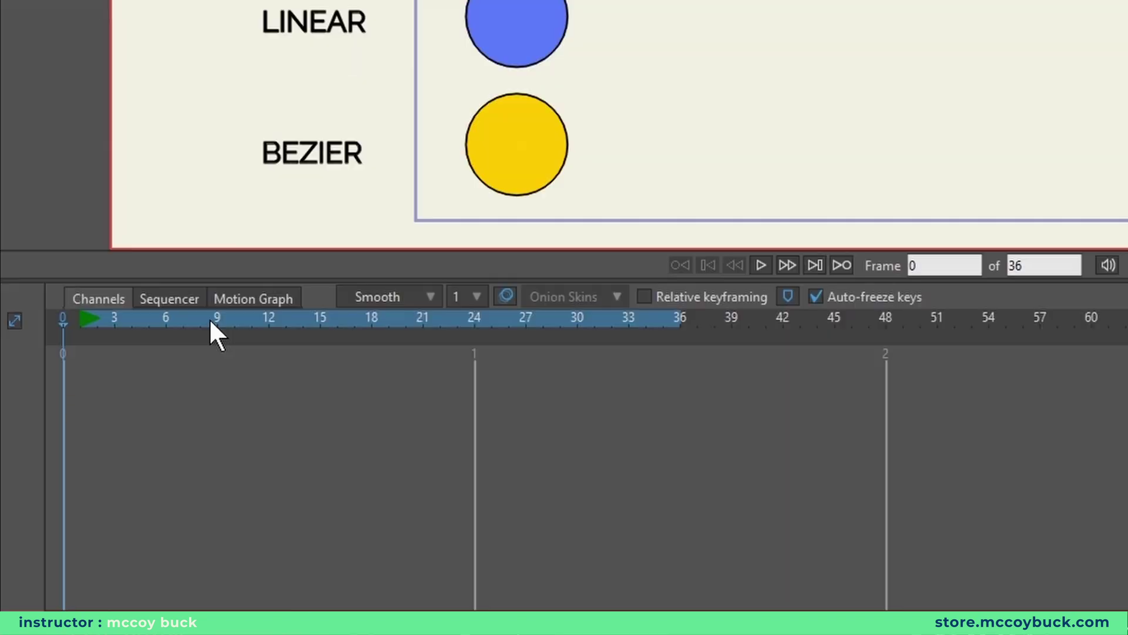
# - Display the Bezier layer's Layer Translation channel in the motion graph
pyautogui.click(265, 298)
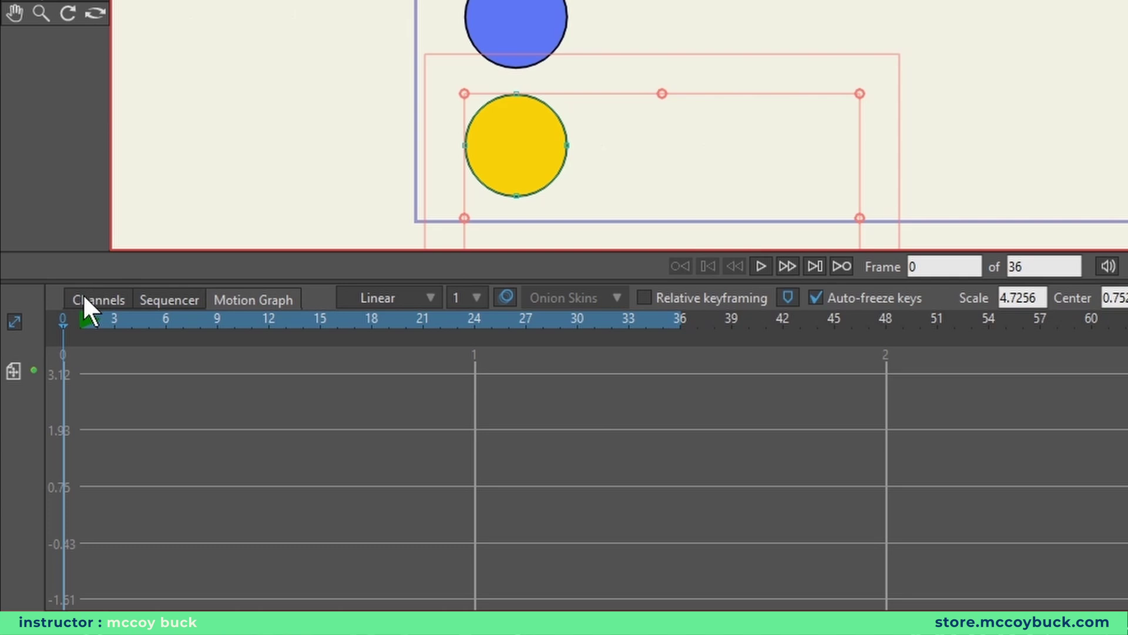
pyautogui.click(84, 298)
pyautogui.click(258, 299)
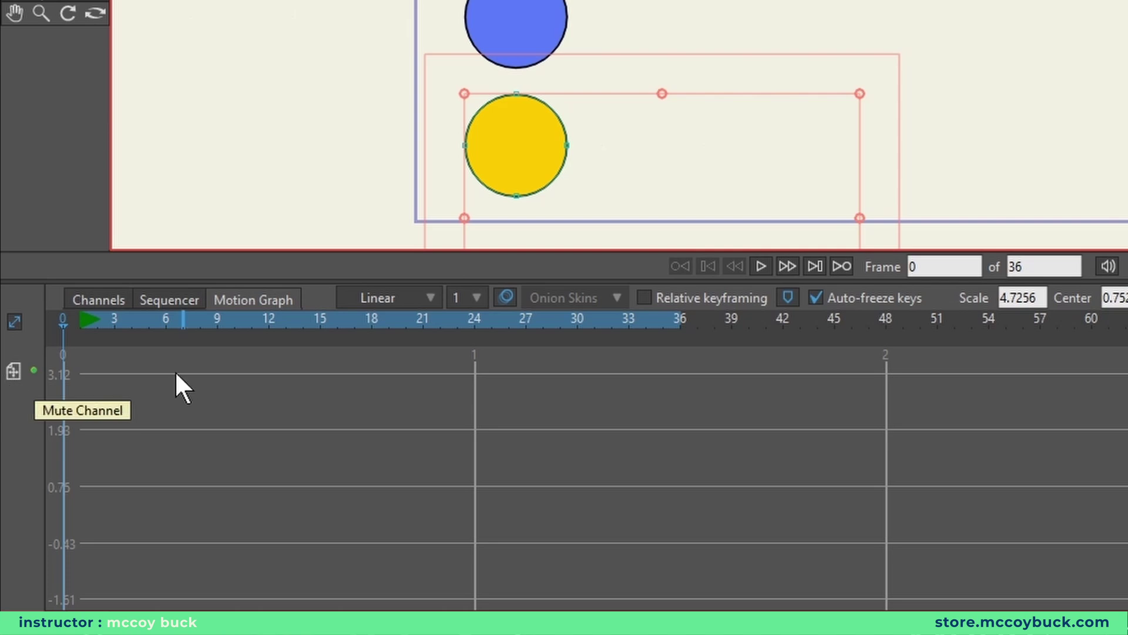
pyautogui.click(10, 372)
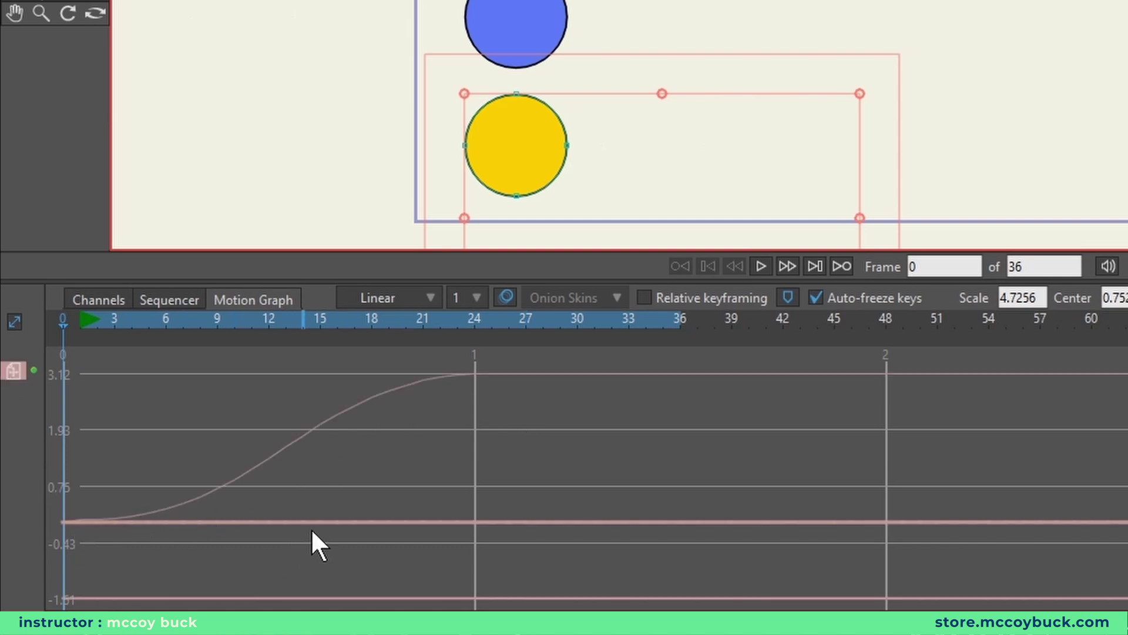
# - Play the animation and scrub frames 1 to 25 to compare the Bezier circle's movement with its translation curve
pyautogui.click(759, 264)
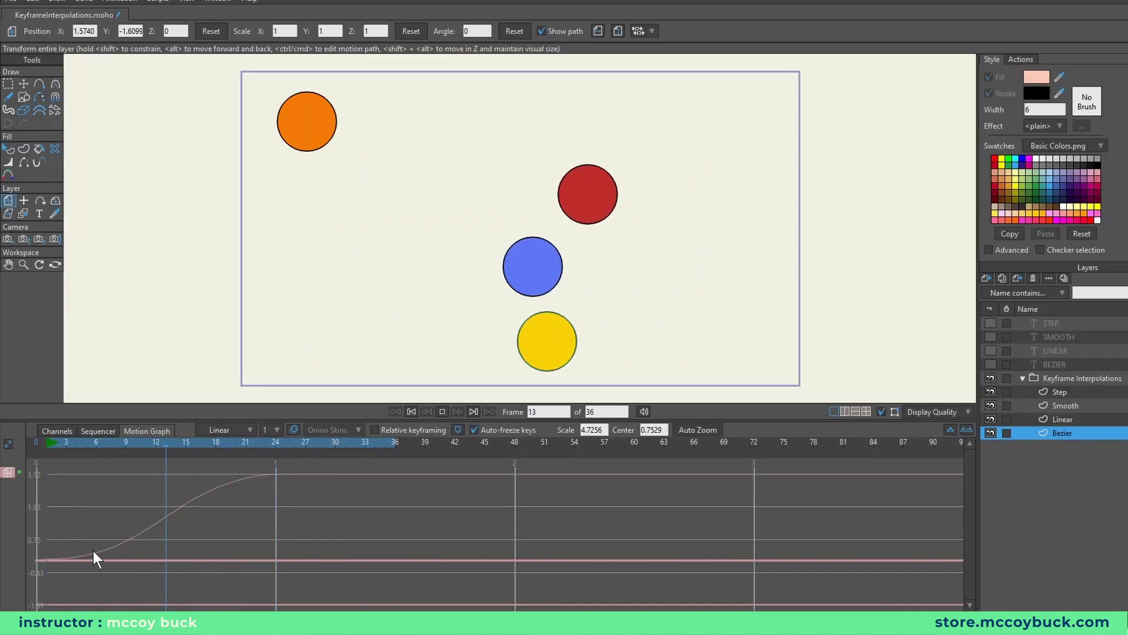
pyautogui.press('space')
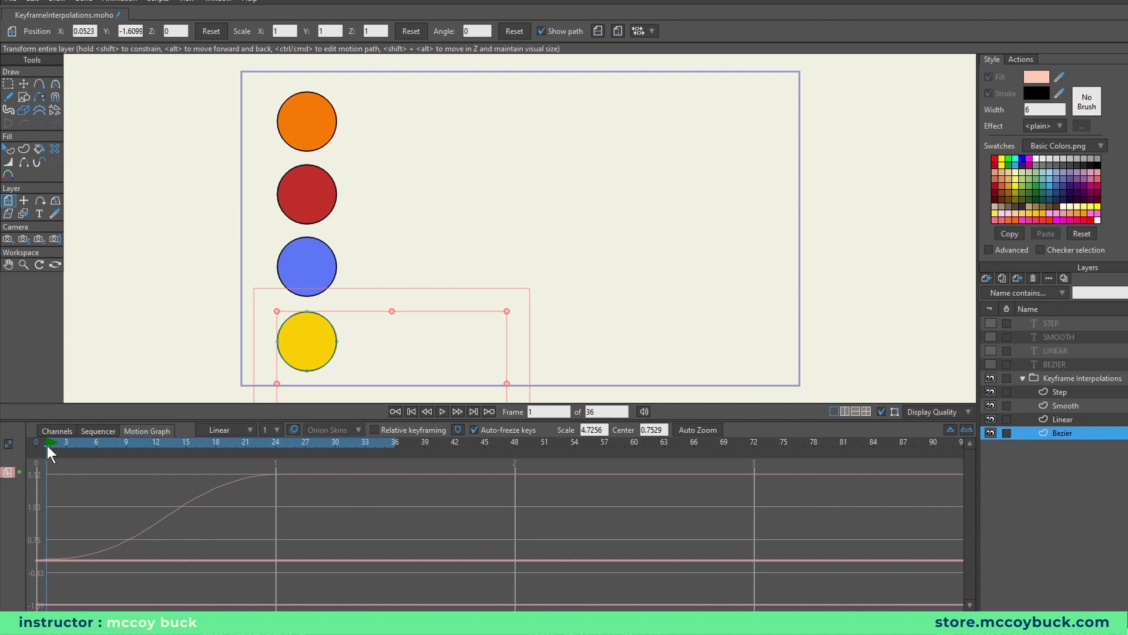
pyautogui.moveTo(47, 445); pyautogui.dragTo(133, 488)
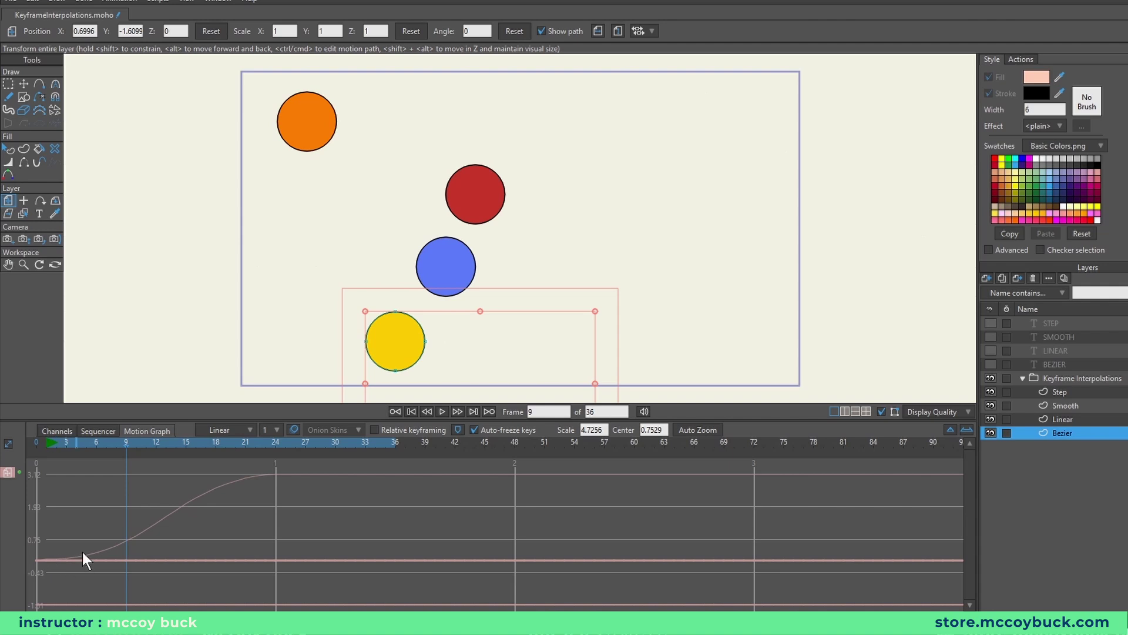
pyautogui.moveTo(122, 459); pyautogui.dragTo(206, 449)
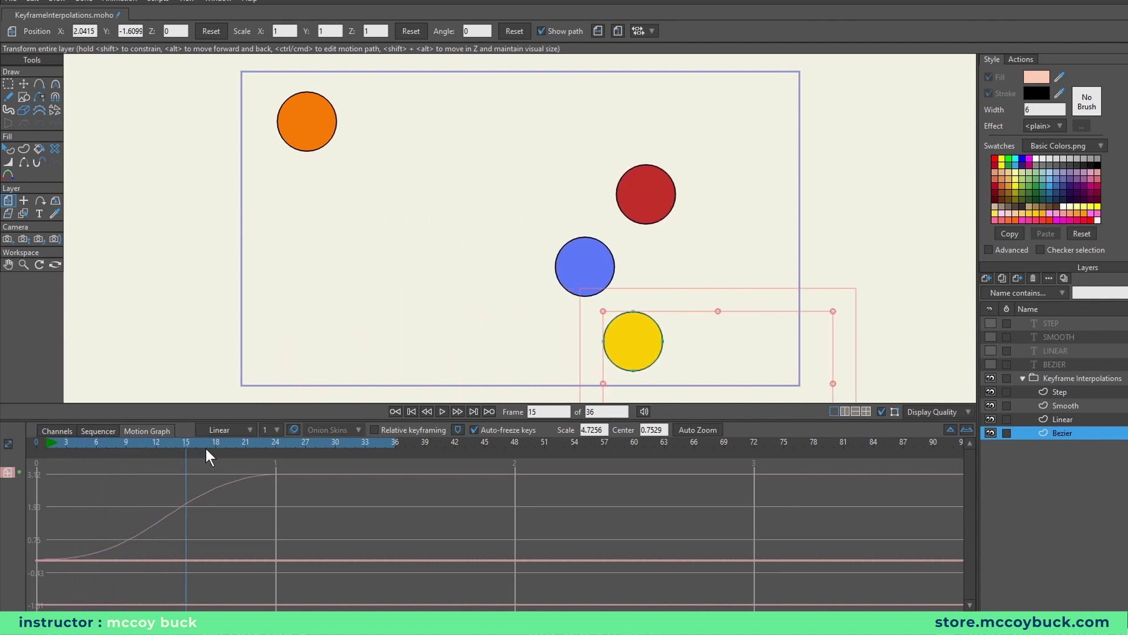
pyautogui.click(282, 442)
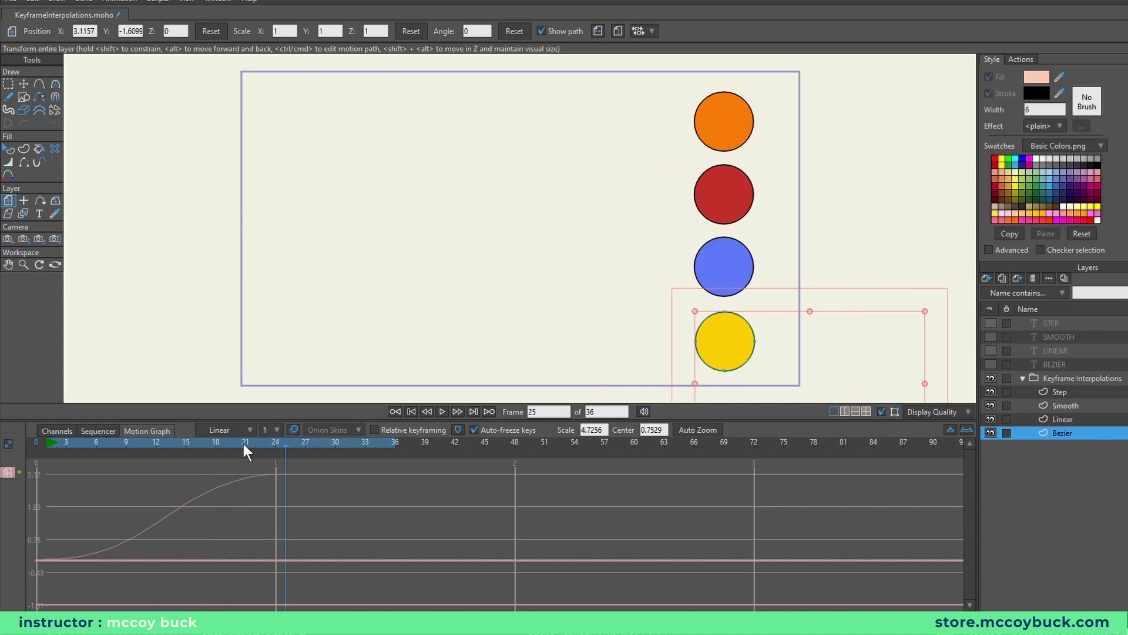
pyautogui.click(204, 445)
pyautogui.moveTo(205, 445); pyautogui.dragTo(273, 445)
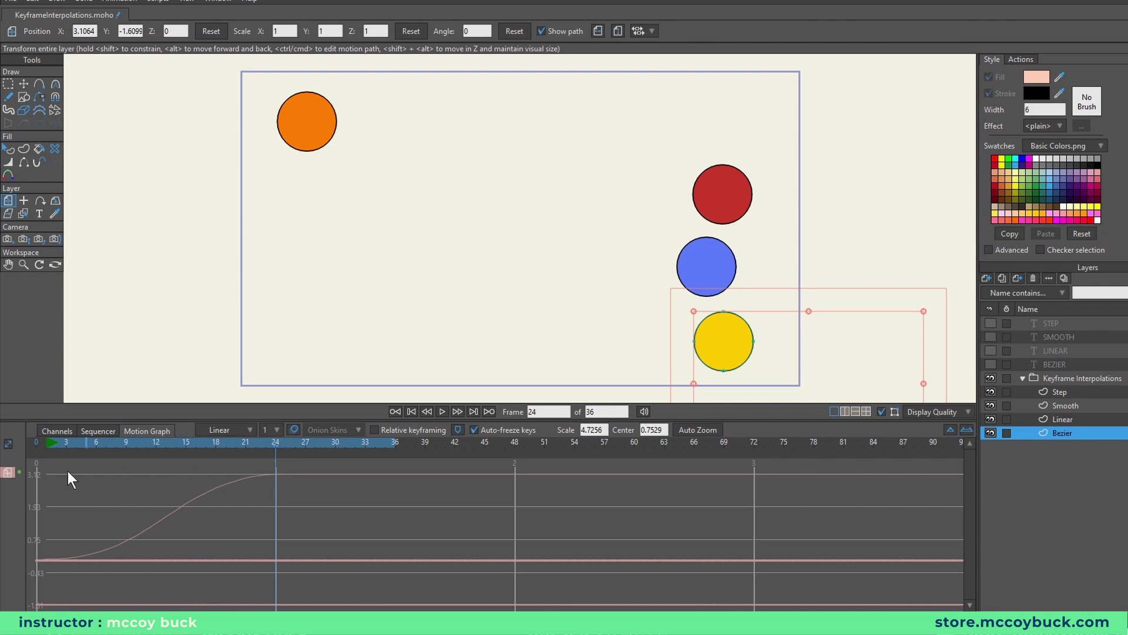
pyautogui.moveTo(45, 440); pyautogui.dragTo(282, 456)
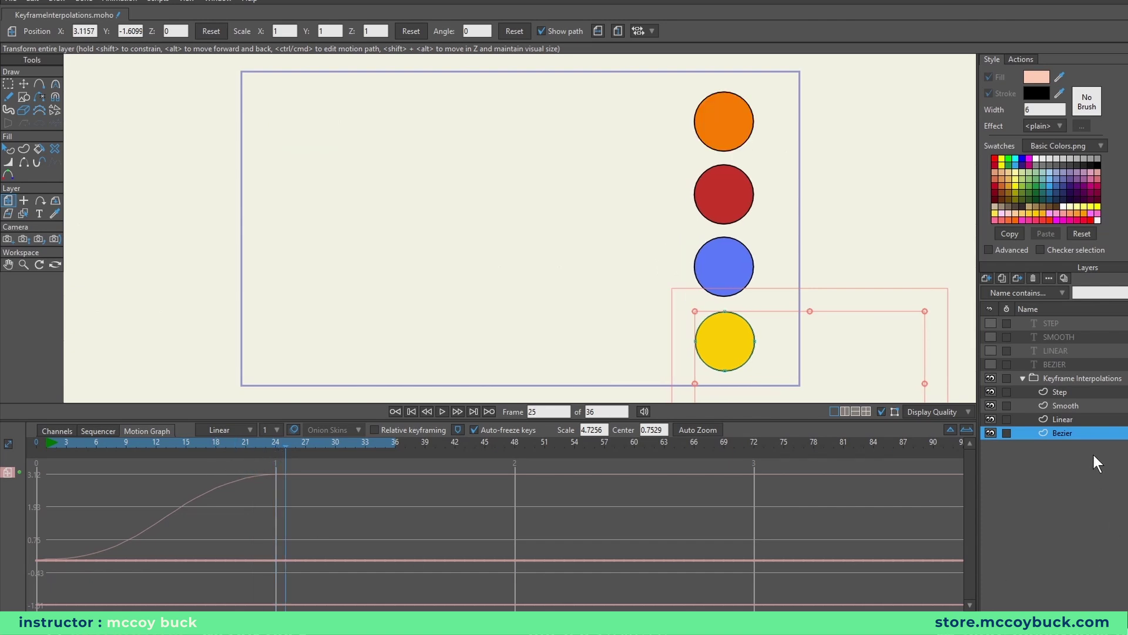
# - Compare the translation curves of the Linear, Smooth and Step layers, and return to the Bezier layer
pyautogui.click(1077, 417)
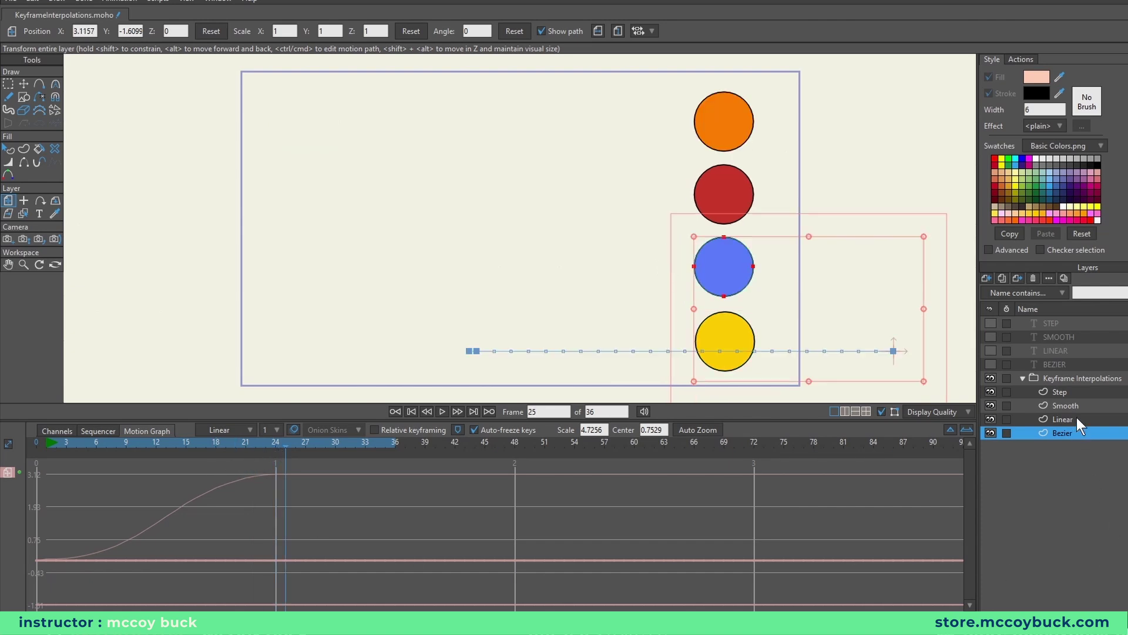
pyautogui.click(7, 474)
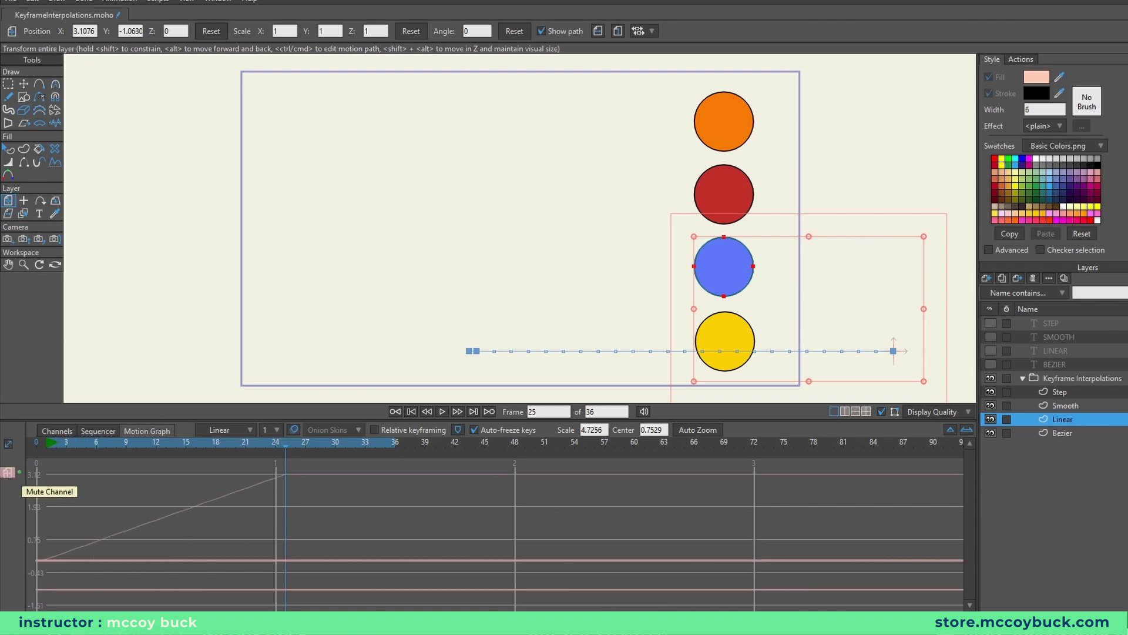
pyautogui.click(1078, 404)
pyautogui.click(7, 474)
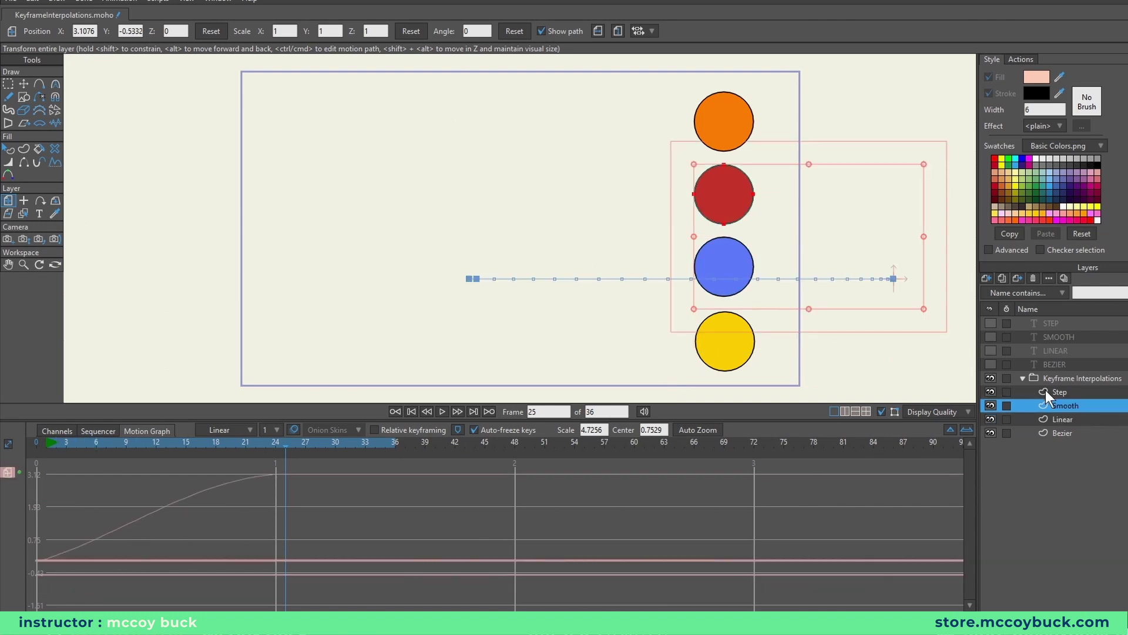
pyautogui.click(1084, 390)
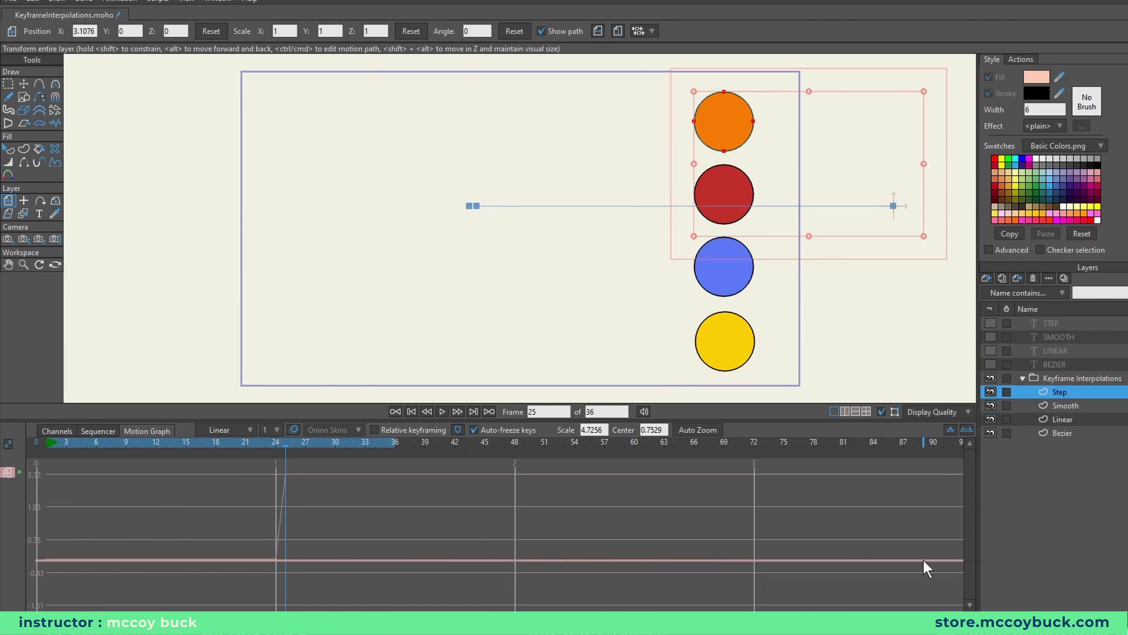
pyautogui.click(1079, 435)
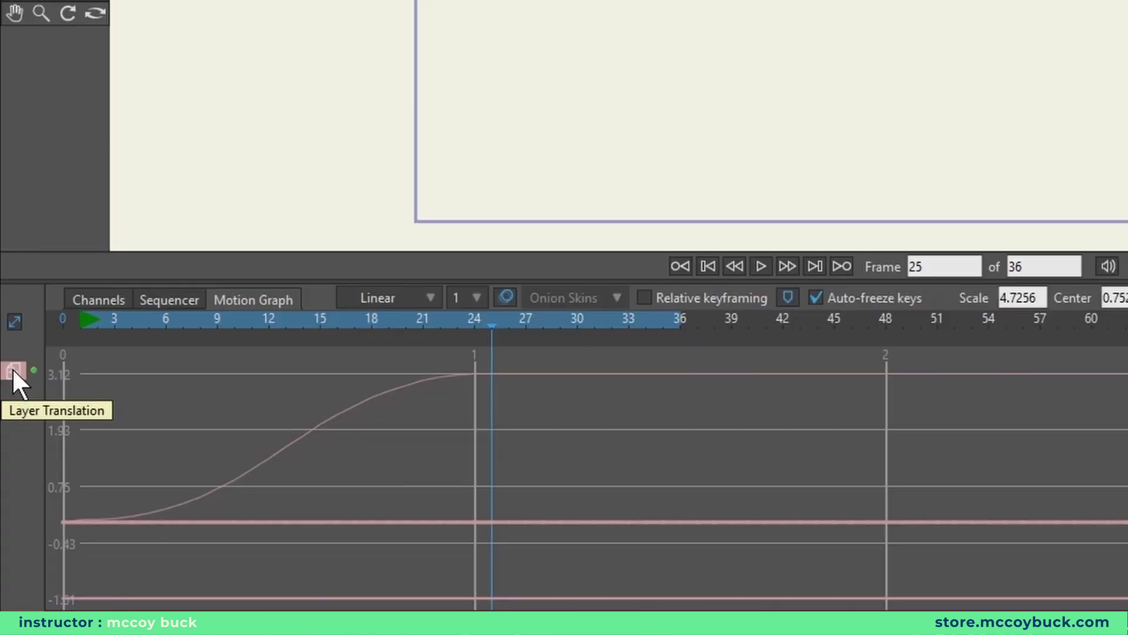
# - Show the Bezier layer's translation curves with editable keys and handles, and scrub frames 1 to 25 to inspect the movement
pyautogui.click(12, 370)
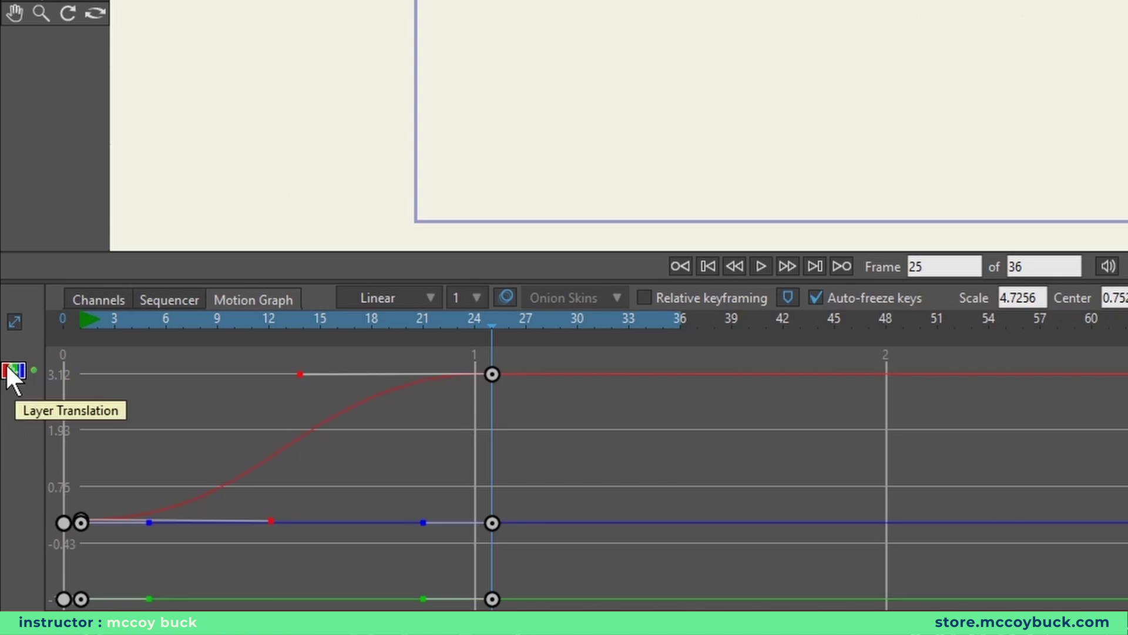
pyautogui.click(12, 370)
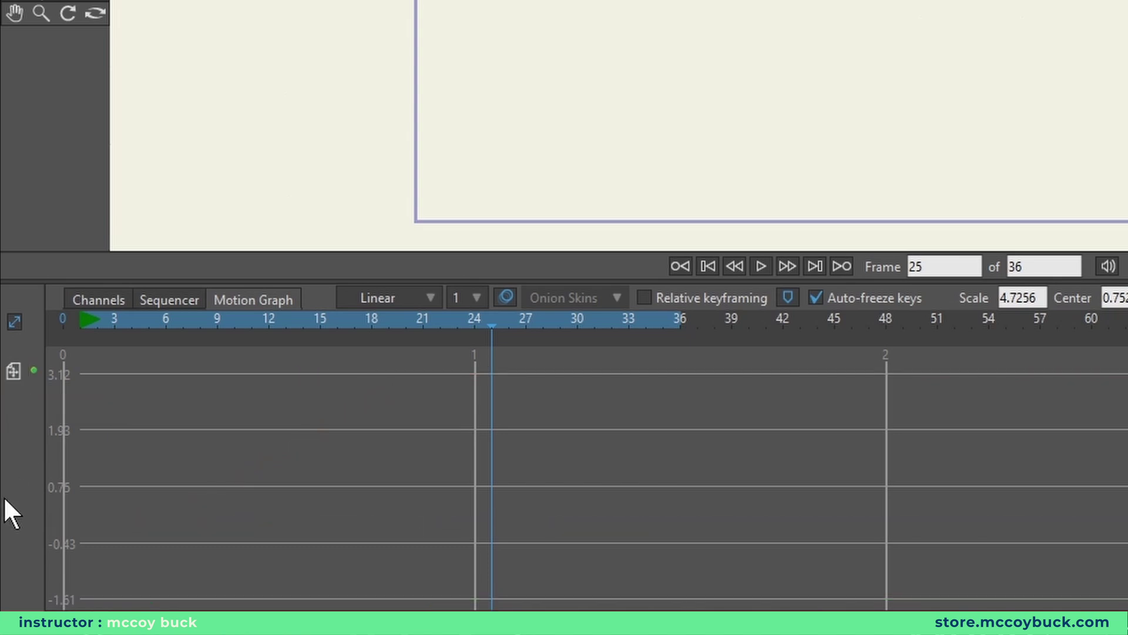
pyautogui.click(12, 371)
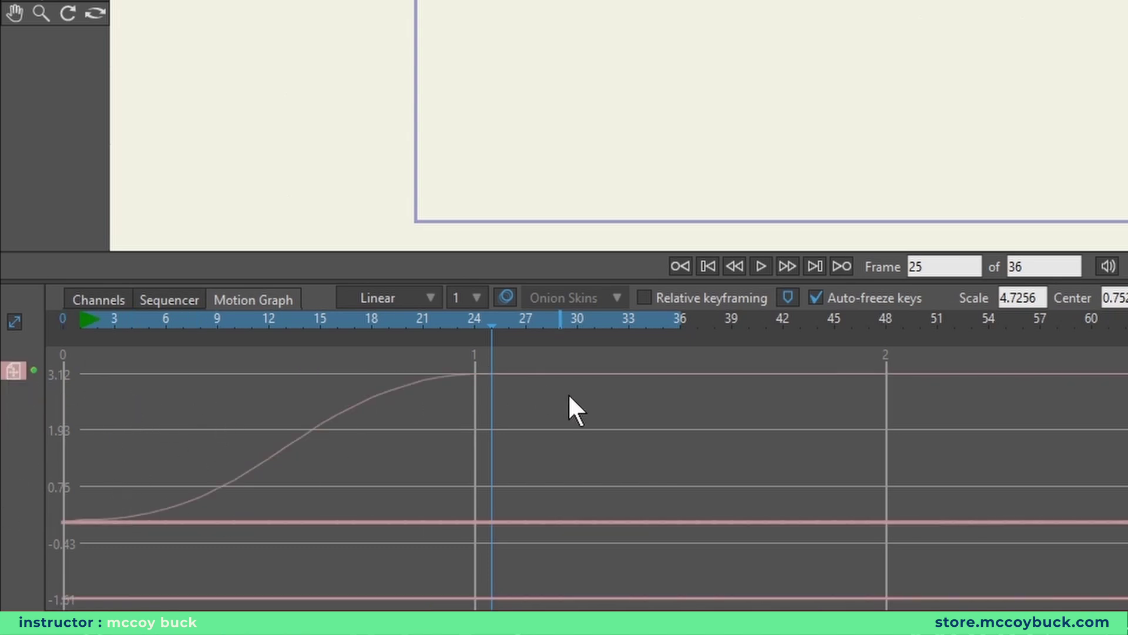
pyautogui.click(12, 370)
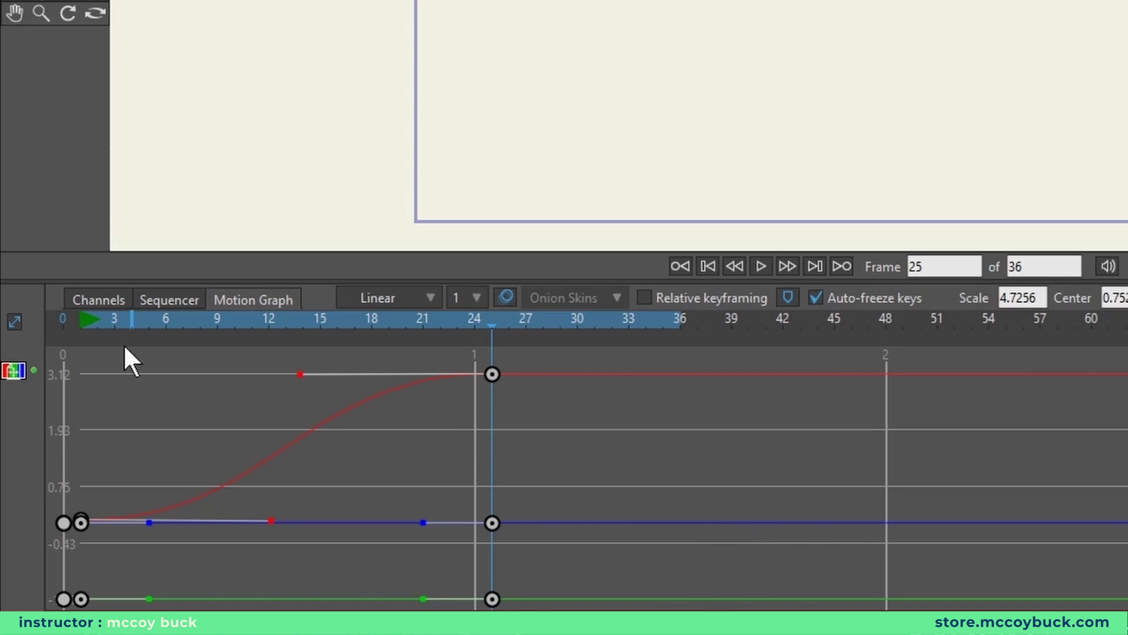
pyautogui.click(75, 319)
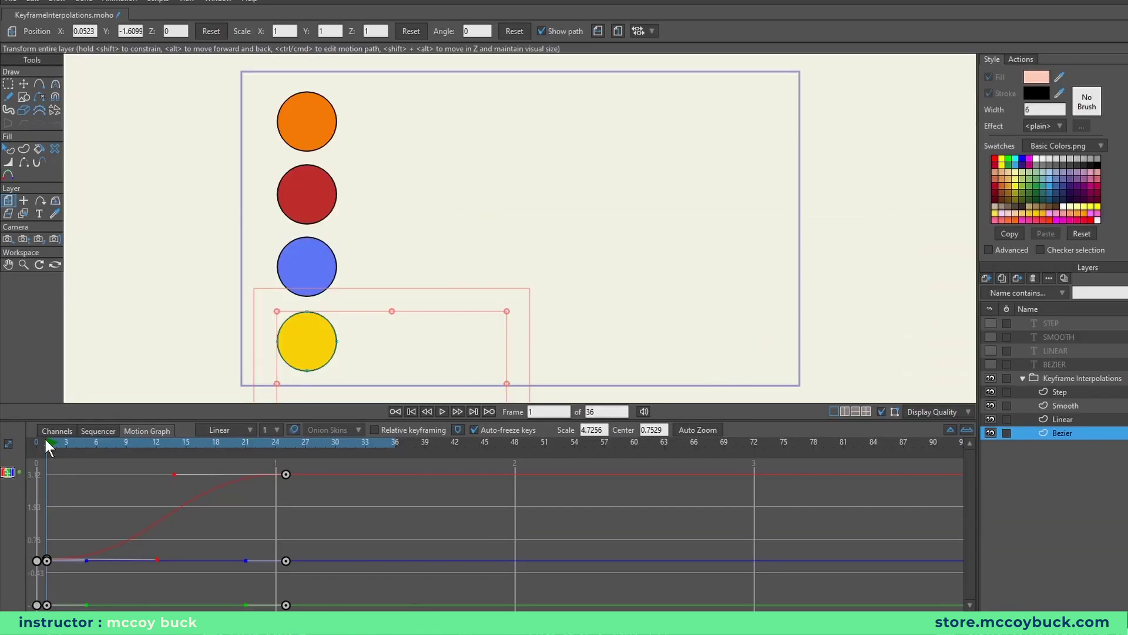
pyautogui.moveTo(47, 445); pyautogui.dragTo(286, 450)
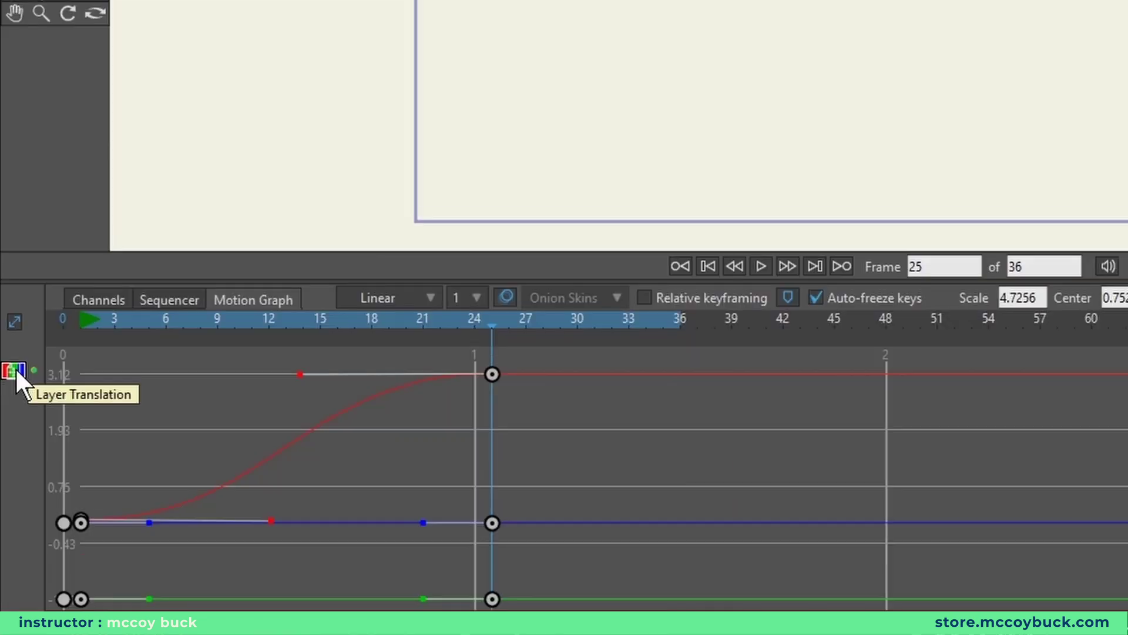
# - Separate the dimensions of the Bezier layer's translation channel and hide its Z and Y curves, keeping only X displayed
pyautogui.rightClick(17, 373)
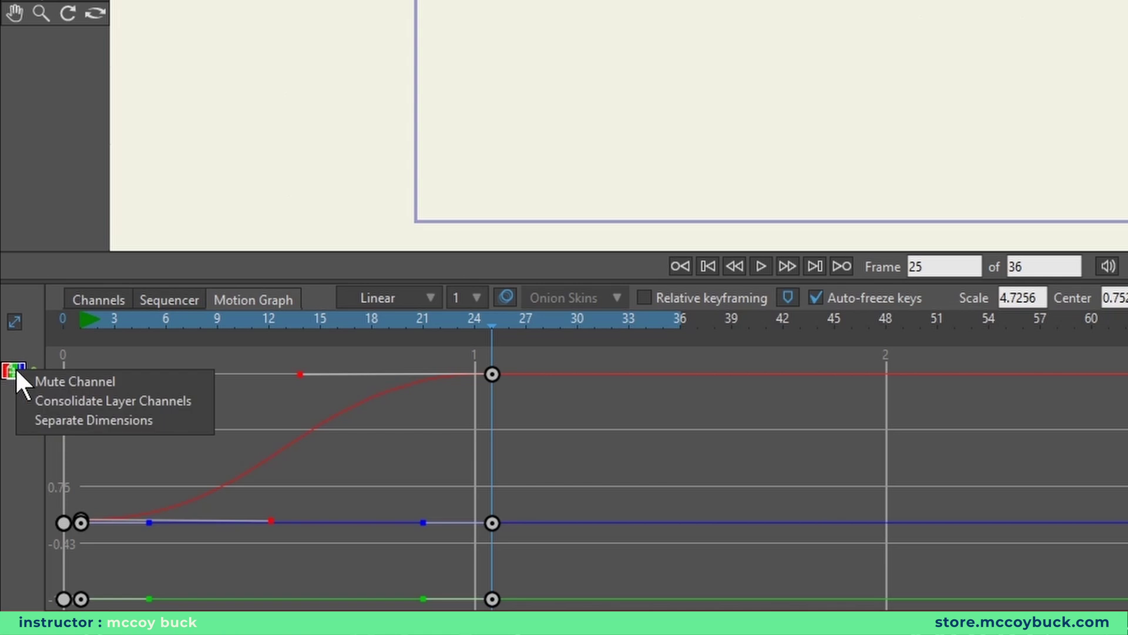
pyautogui.click(94, 420)
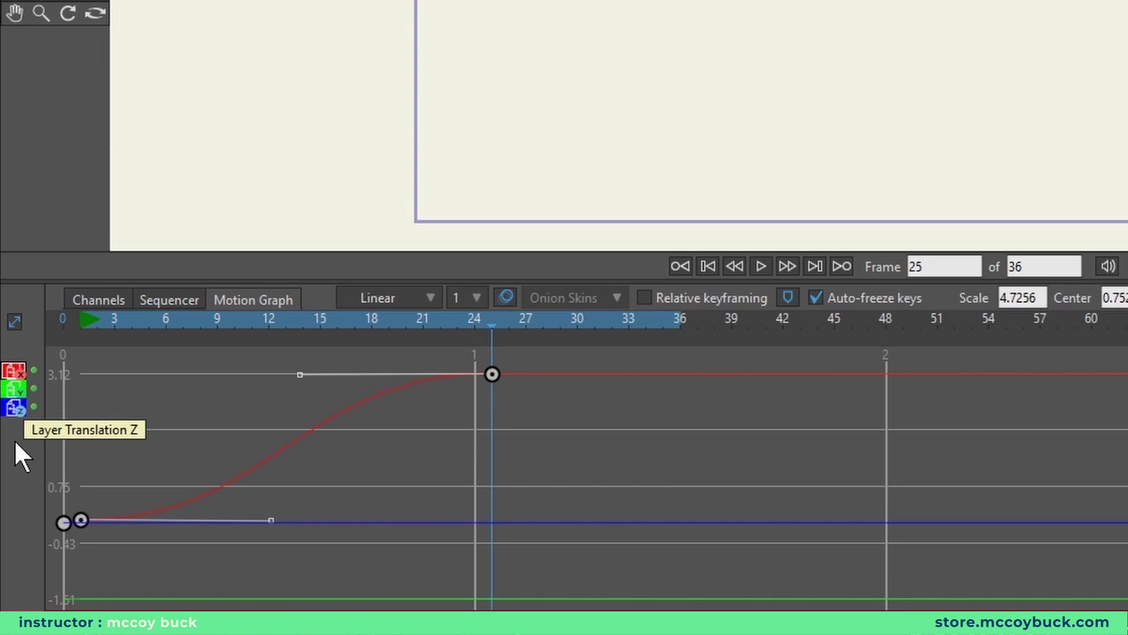
pyautogui.click(15, 407)
pyautogui.click(14, 391)
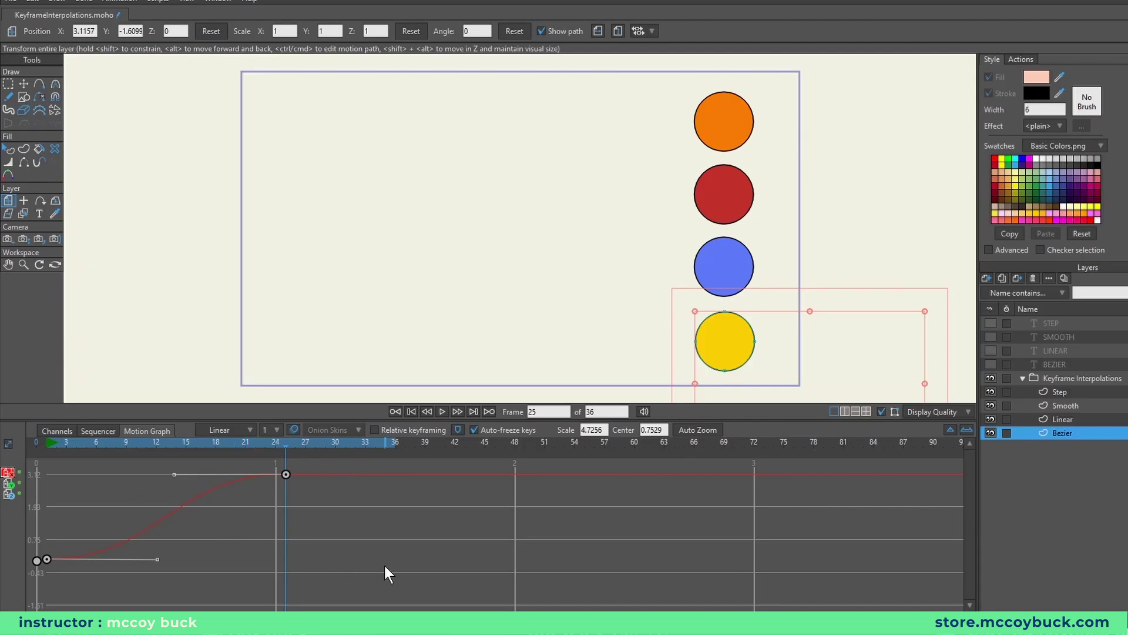
# - Fit the X translation curve to the graph, and try out different vertical and timeline zoom levels
pyautogui.press('End')
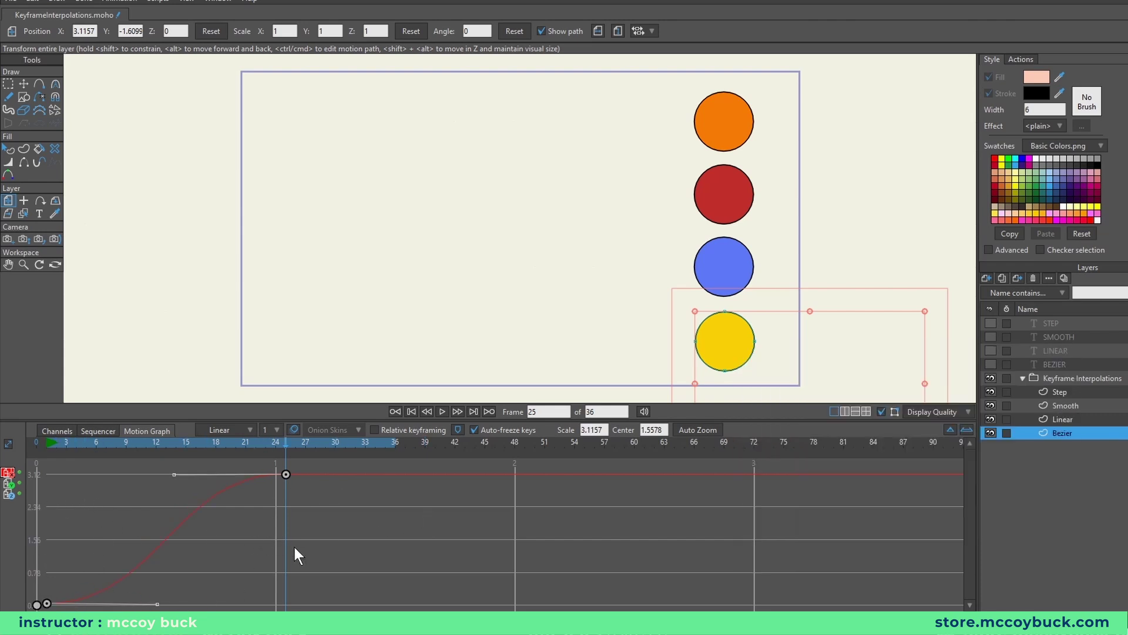
pyautogui.scroll(-5, 393, 547)
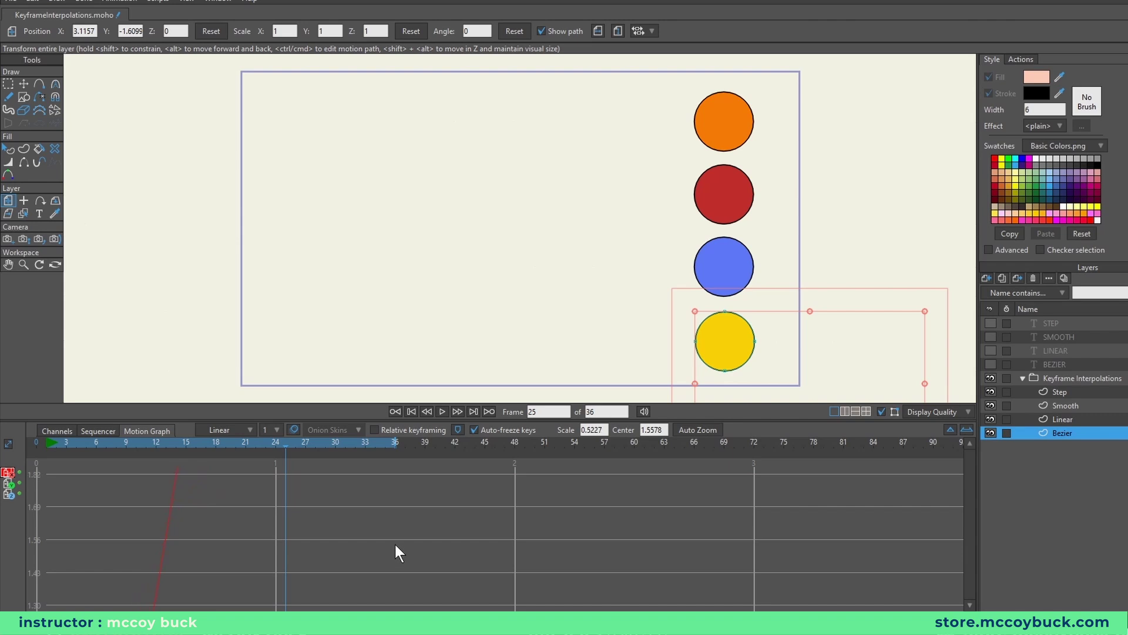
pyautogui.scroll(3, 391, 543)
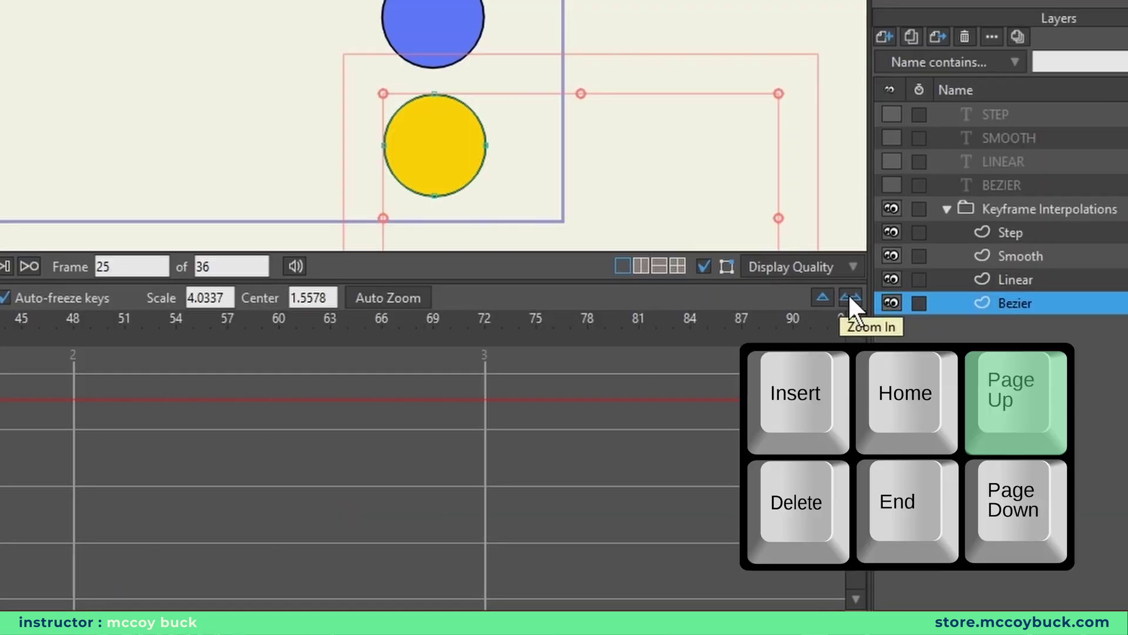
pyautogui.press('pagedown')
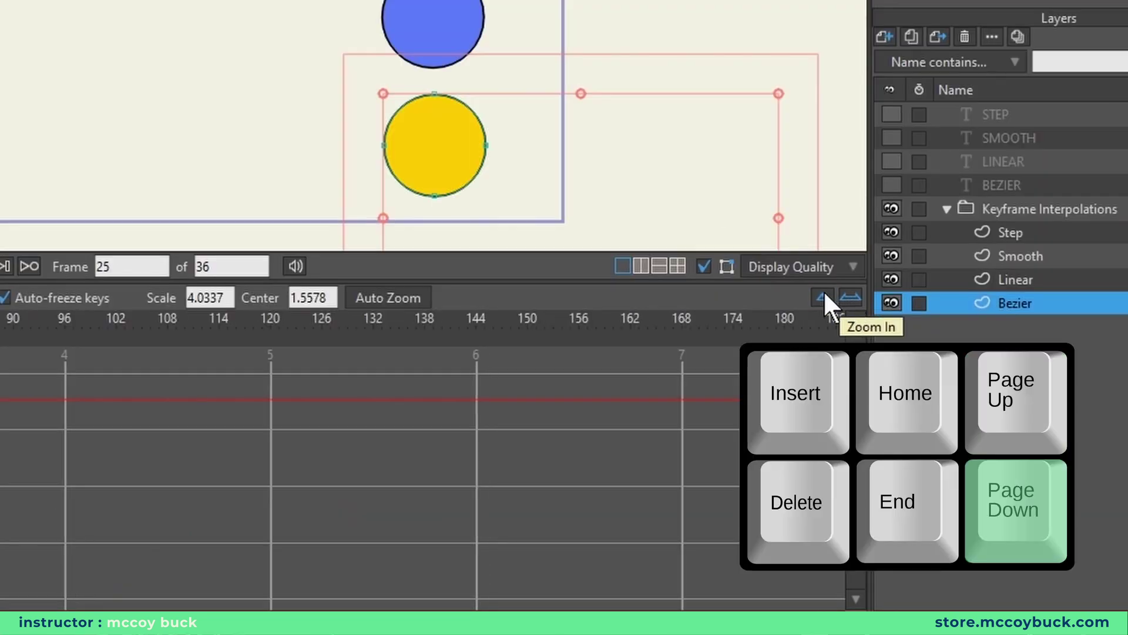
pyautogui.press('pageup')
pyautogui.press('pagedown')
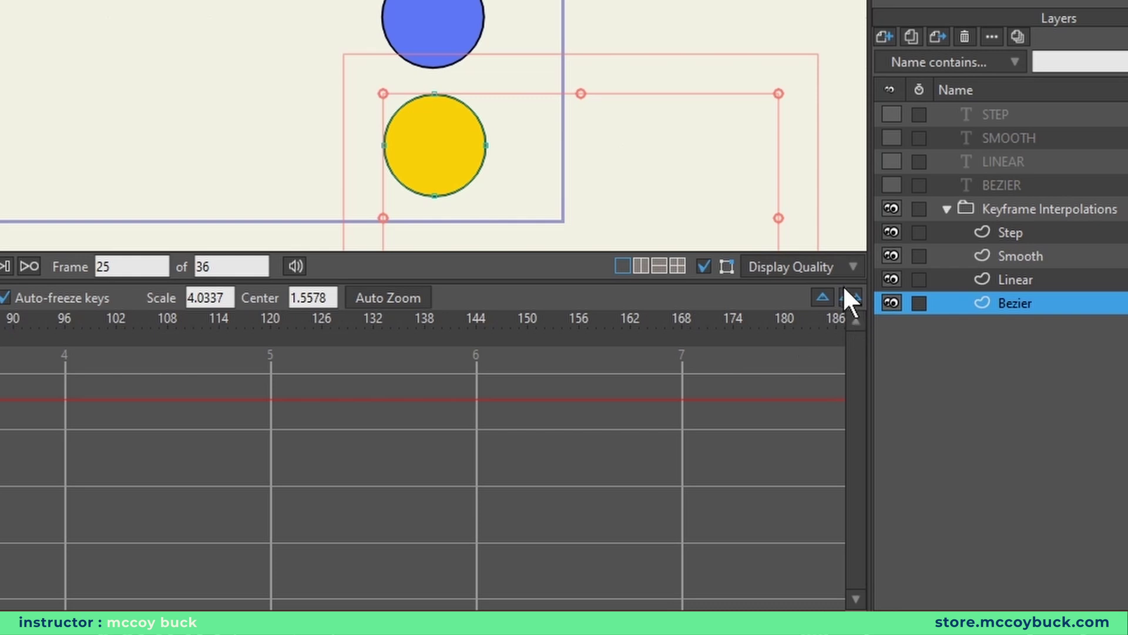
# - Zoom in on the Bezier layer's X translation curve, pan the graph, and fit the whole curve in view again
pyautogui.press('pageup')
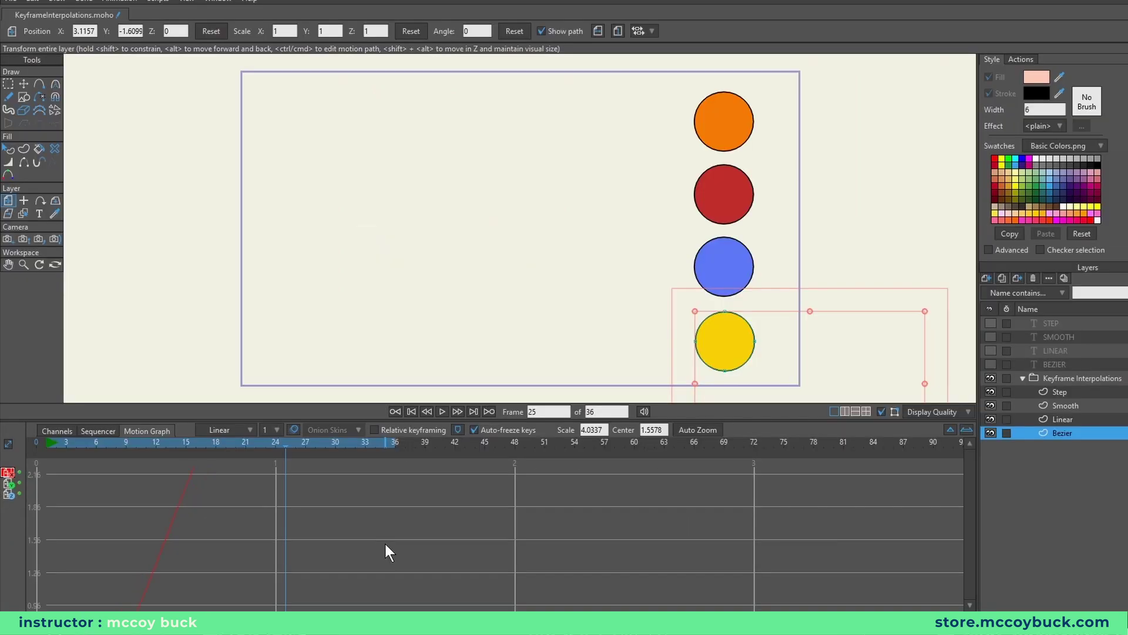
pyautogui.press('pageup')
pyautogui.press('End')
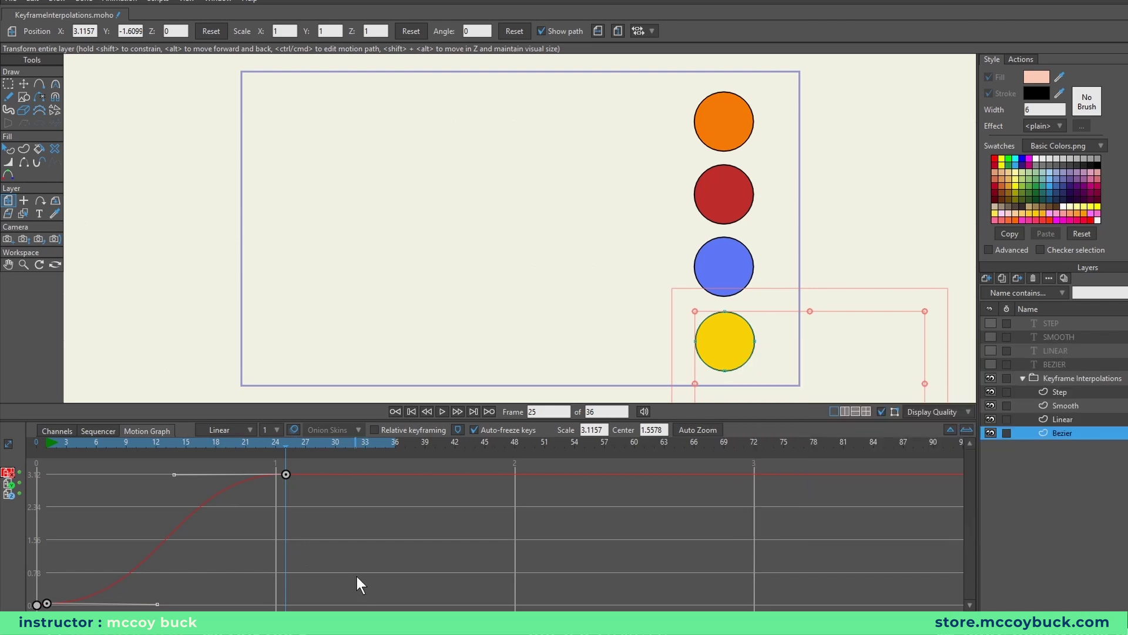
pyautogui.moveTo(348, 574); pyautogui.dragTo(429, 564)
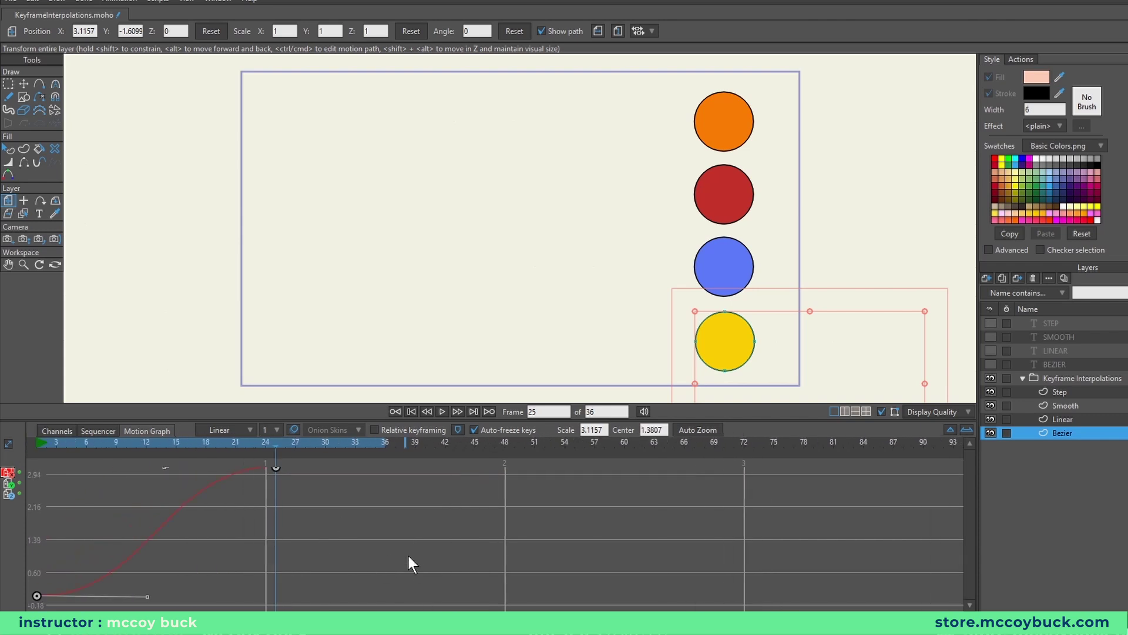
pyautogui.press('End')
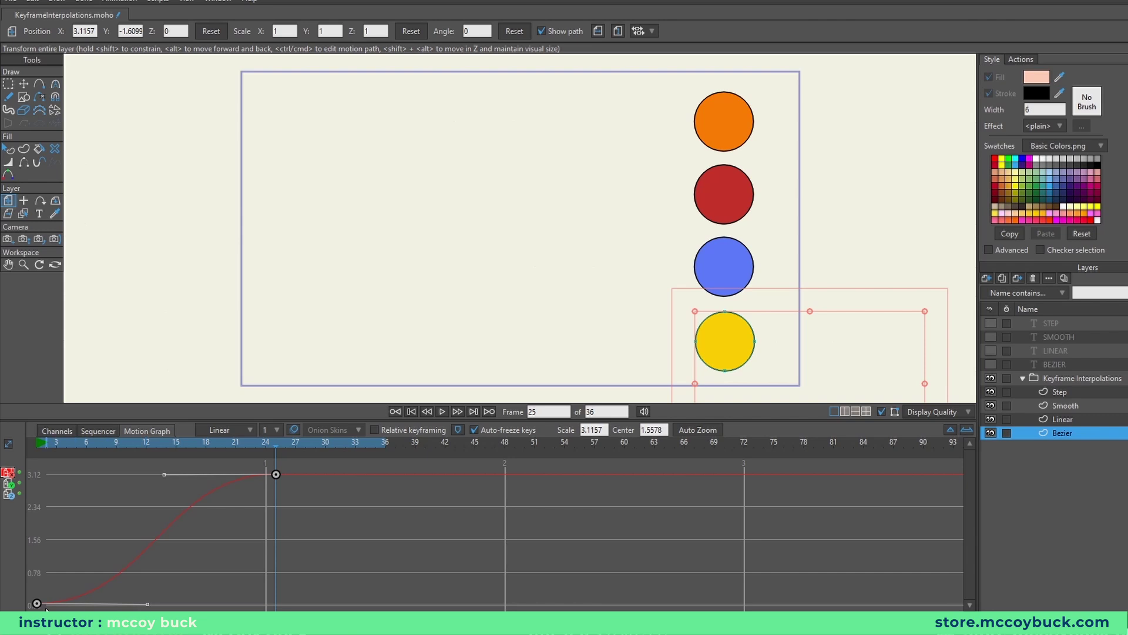
# - Jump between the start of the animation and frame 25 to compare the Bezier circle's position with its X curve
pyautogui.click(44, 447)
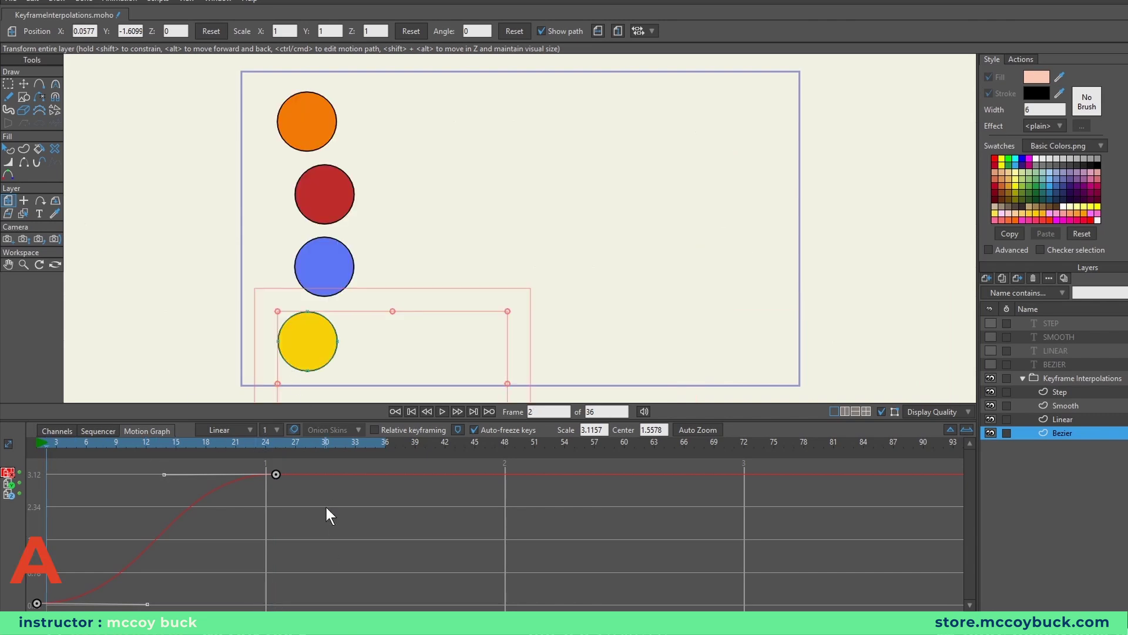
pyautogui.click(276, 444)
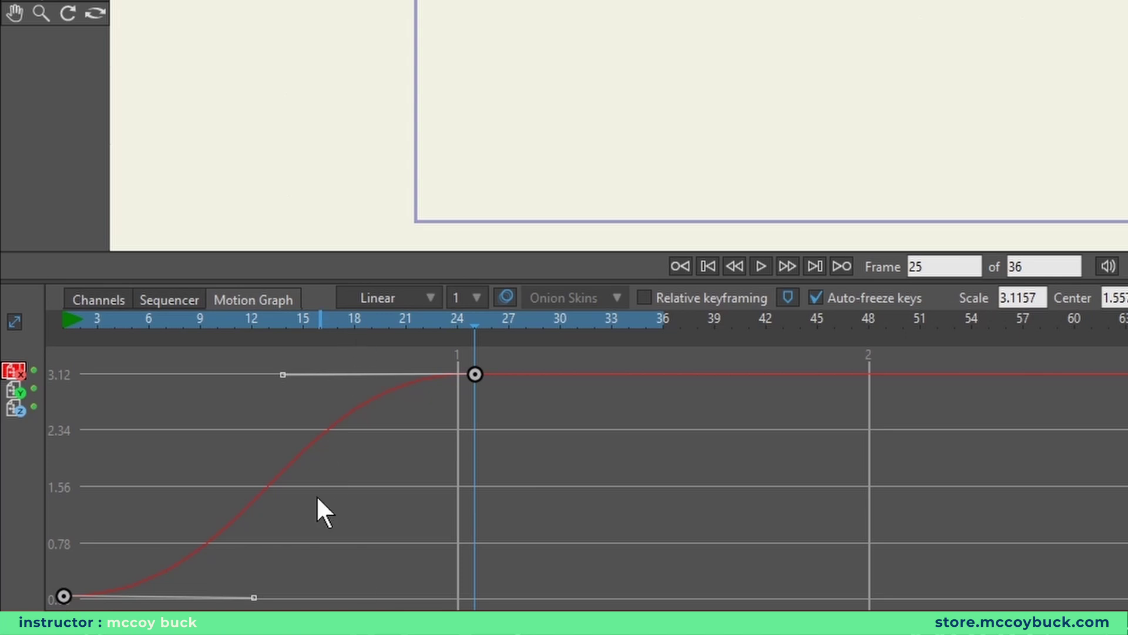
pyautogui.click(74, 320)
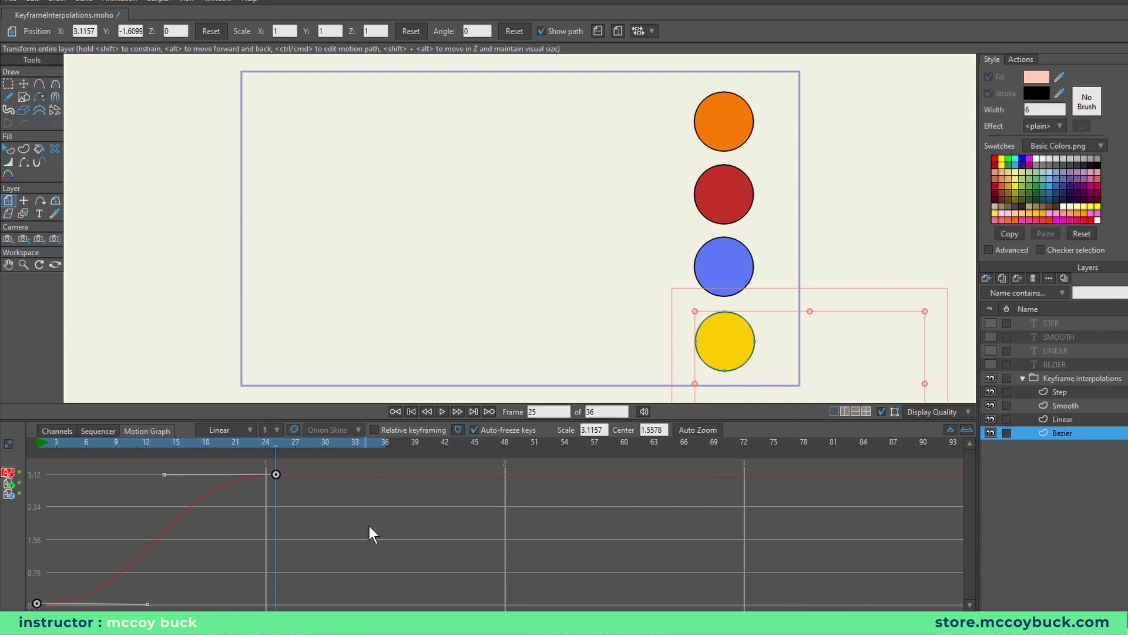
# - Try raising the X curve's frame-25 key to about 6.59 and lowering it to about 1.99 to see the circle's end position shift
pyautogui.scroll(-2, 369, 527)
pyautogui.scroll(-3, 370, 527)
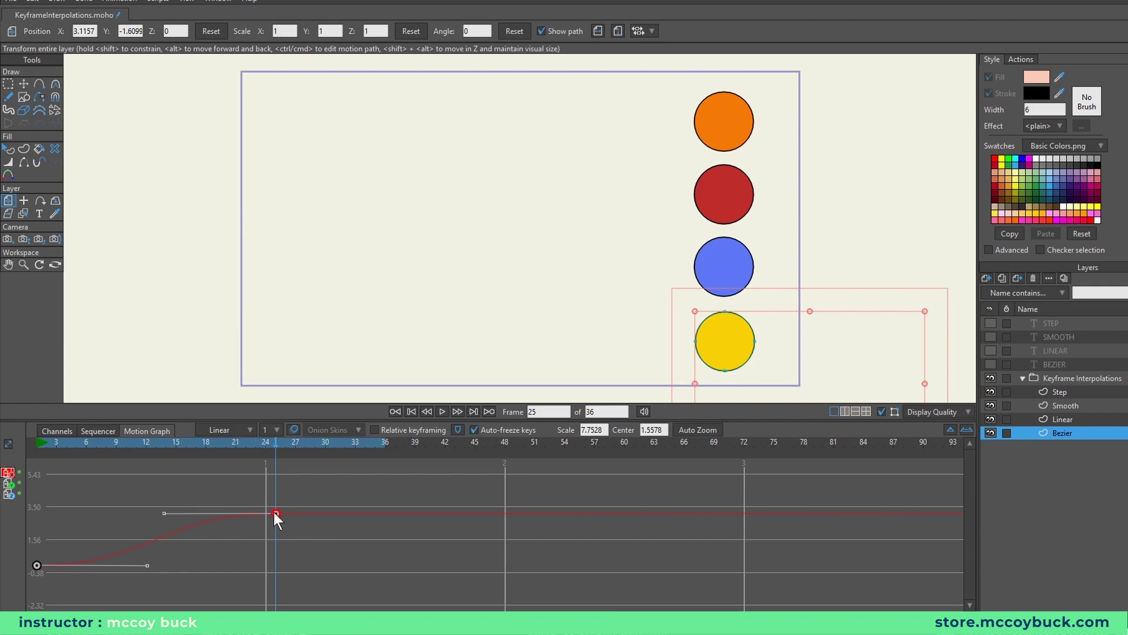
pyautogui.moveTo(276, 513); pyautogui.dragTo(273, 468)
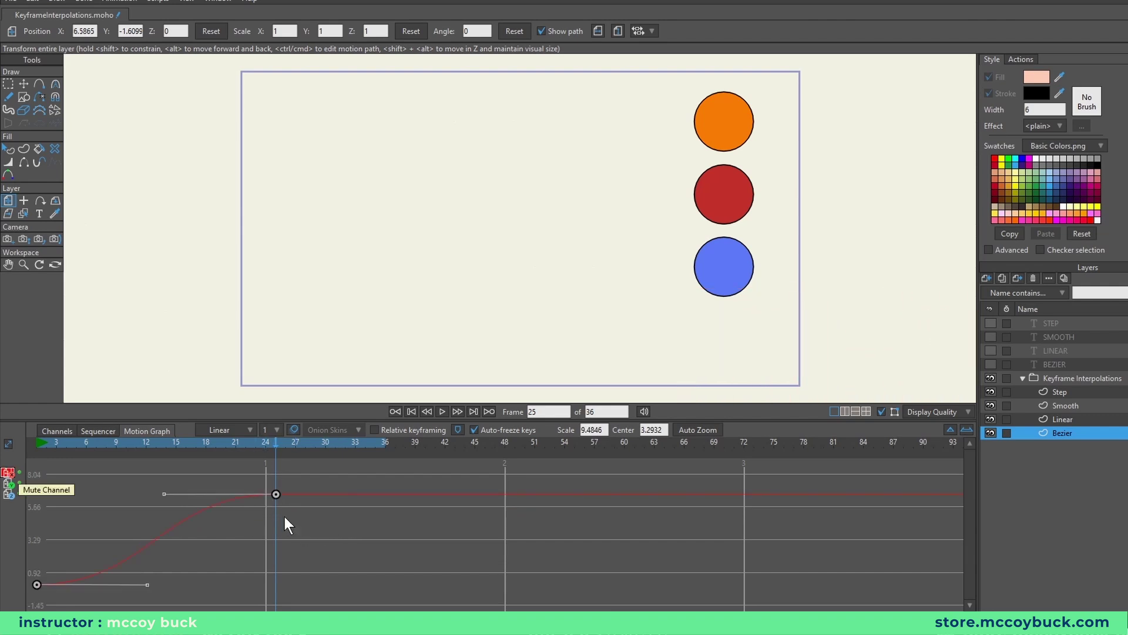
pyautogui.scroll(-4, 657, 321)
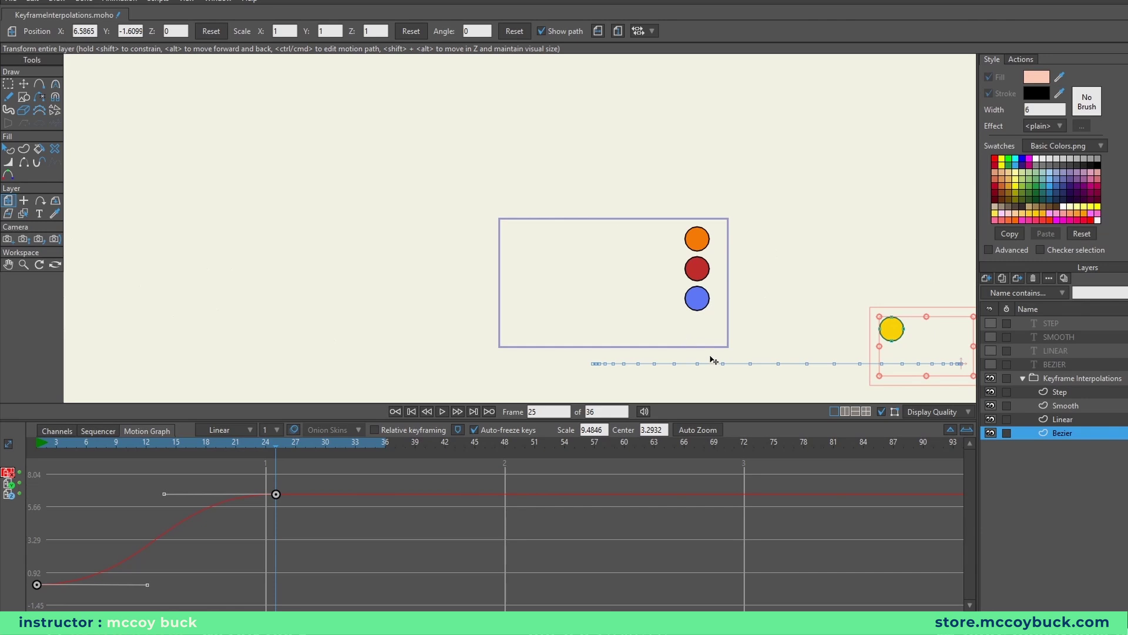
pyautogui.scroll(2, 713, 360)
pyautogui.scroll(-1, 736, 365)
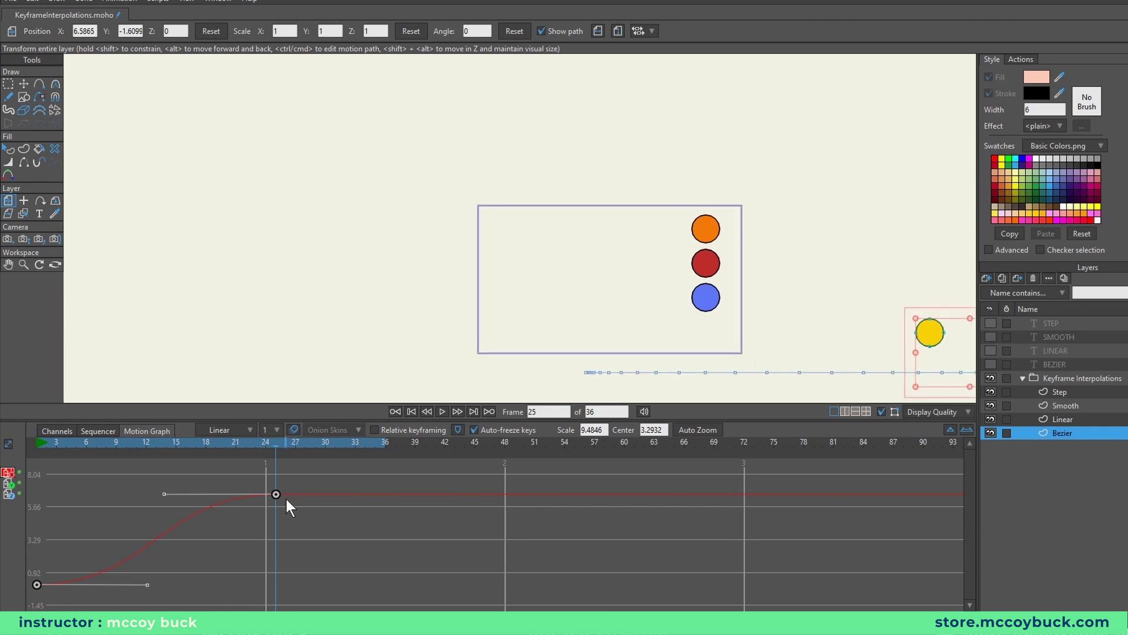
pyautogui.moveTo(276, 494); pyautogui.dragTo(279, 560)
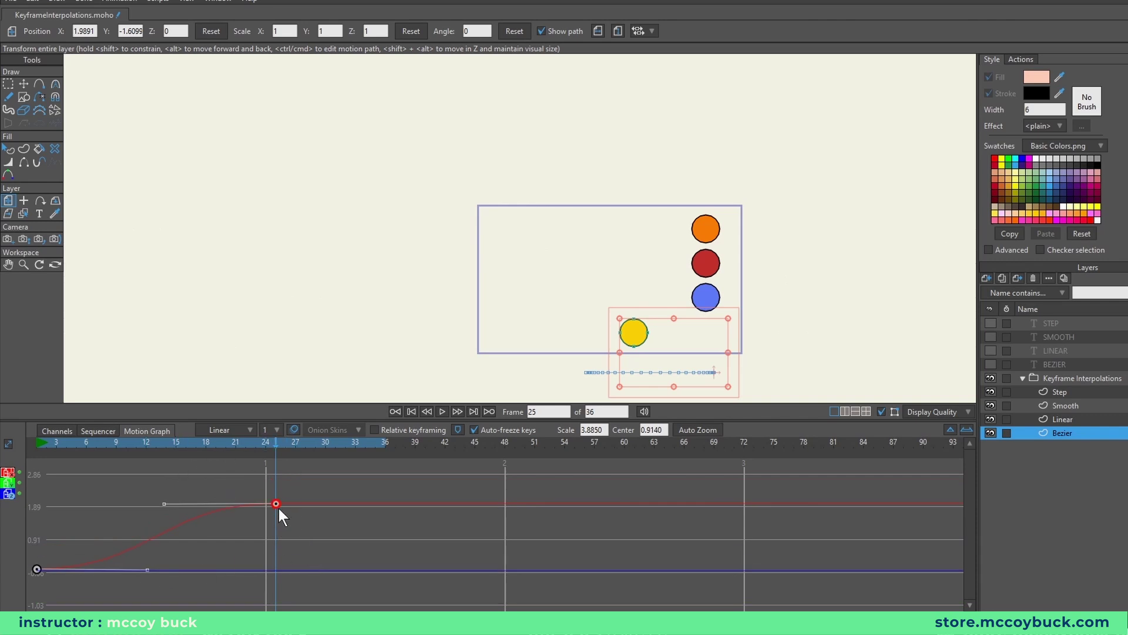
pyautogui.moveTo(277, 503)
pyautogui.mouseDown()
pyautogui.moveTo(277, 479)
pyautogui.moveTo(296, 548)
pyautogui.moveTo(290, 471)
pyautogui.moveTo(298, 529)
pyautogui.moveTo(282, 498)
pyautogui.moveTo(174, 508)
pyautogui.moveTo(271, 509)
pyautogui.moveTo(208, 507)
pyautogui.moveTo(275, 498)
pyautogui.mouseUp()
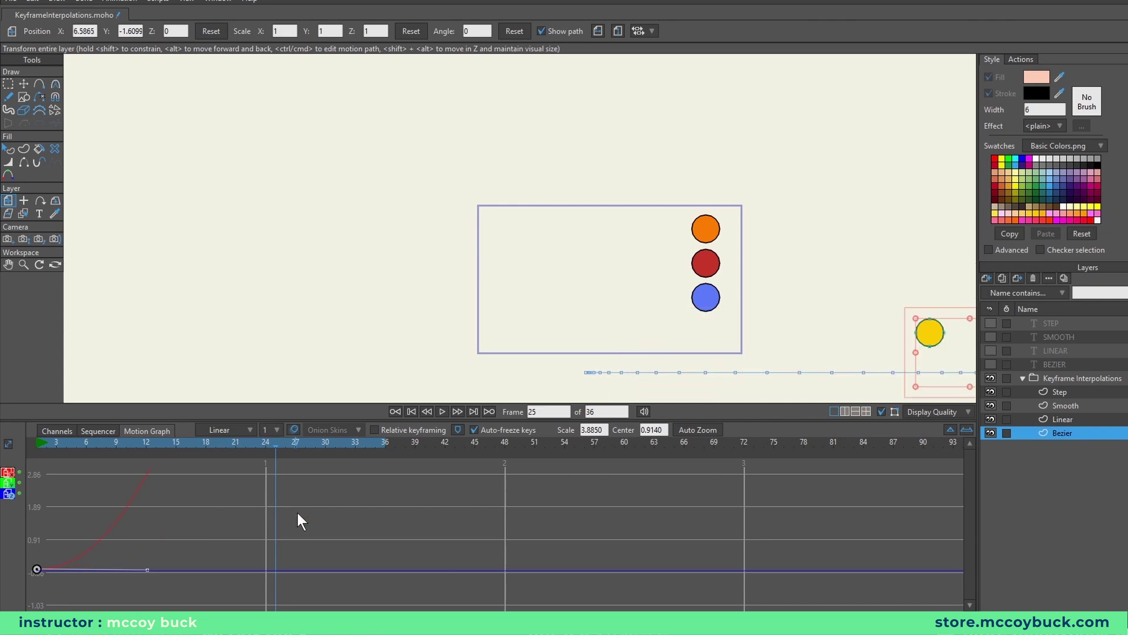
# - Try moving the X curve's frame-25 key to frame 13, and play the faster movement
pyautogui.click(6, 470)
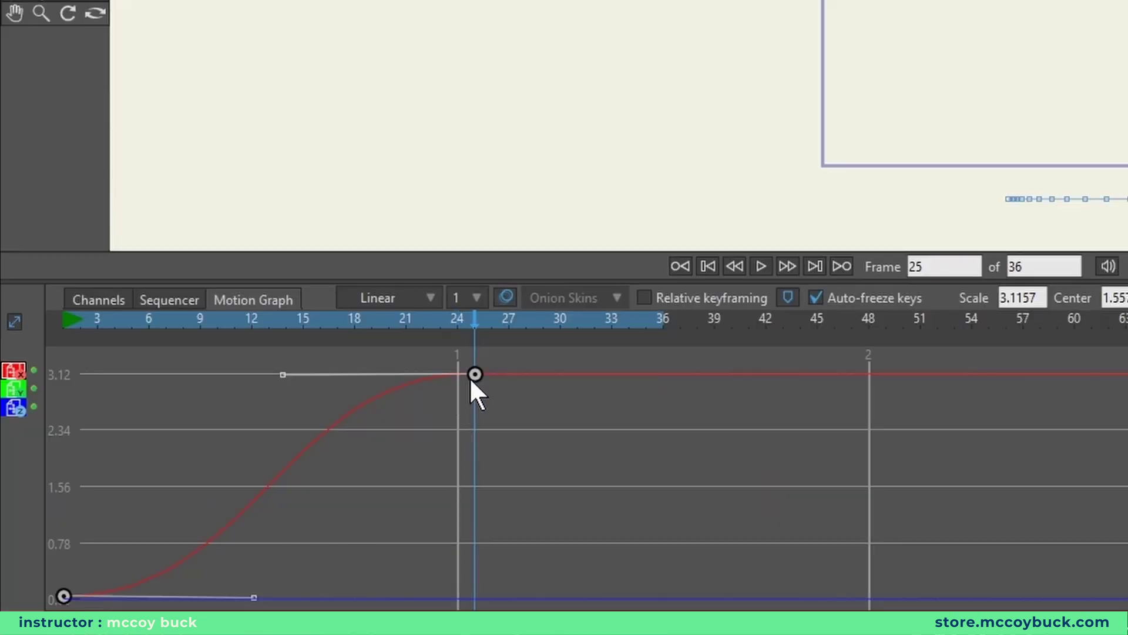
pyautogui.moveTo(474, 375); pyautogui.dragTo(276, 372)
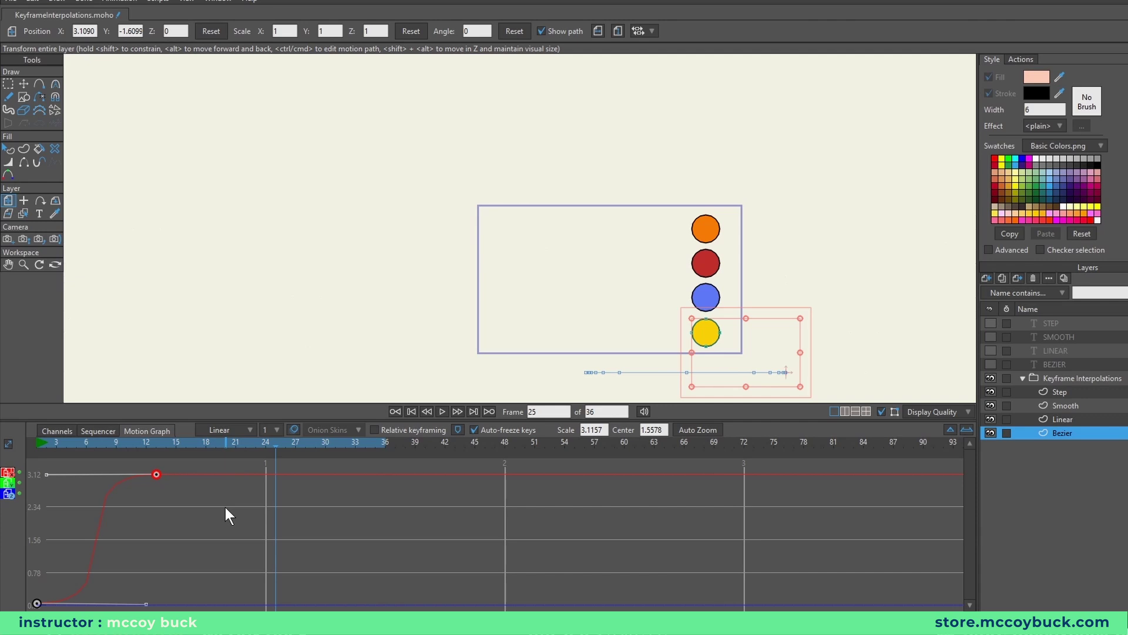
pyautogui.press('space')
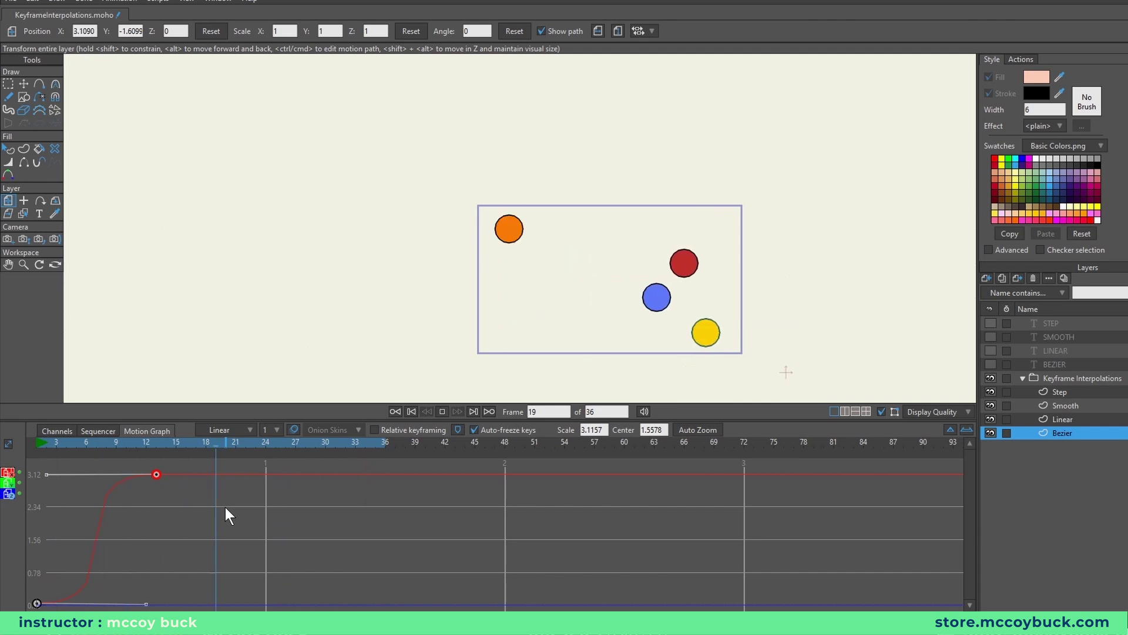
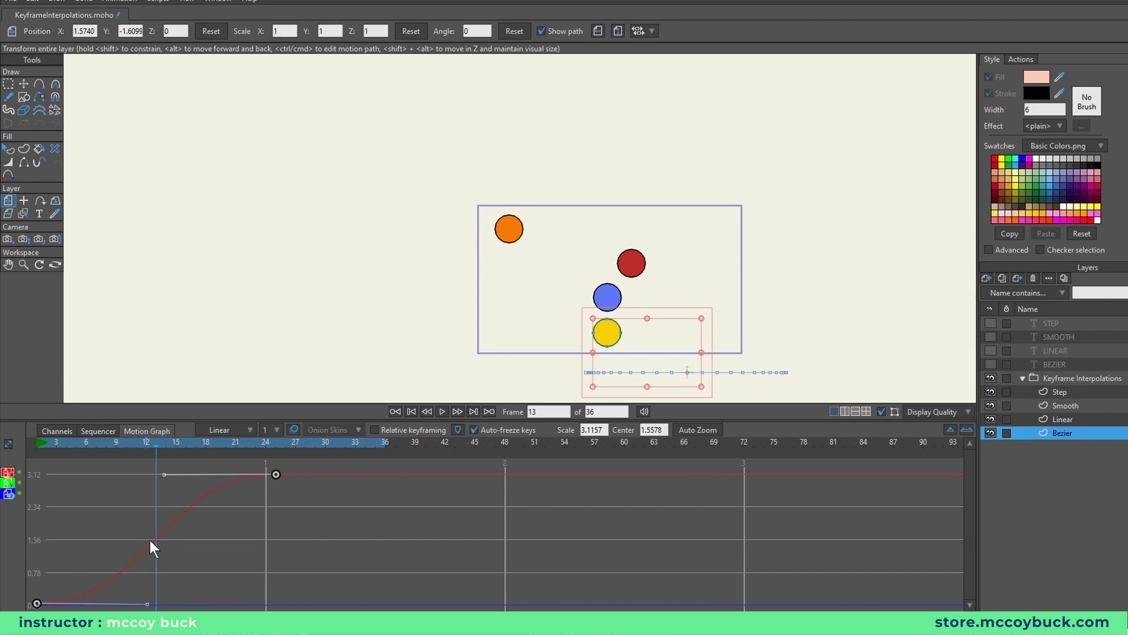
# - Scrub frames 1 to 25 against the X curve, using onion skins at frames 5, 13 and 25 to inspect the circle's spacing
pyautogui.moveTo(155, 443); pyautogui.dragTo(234, 459)
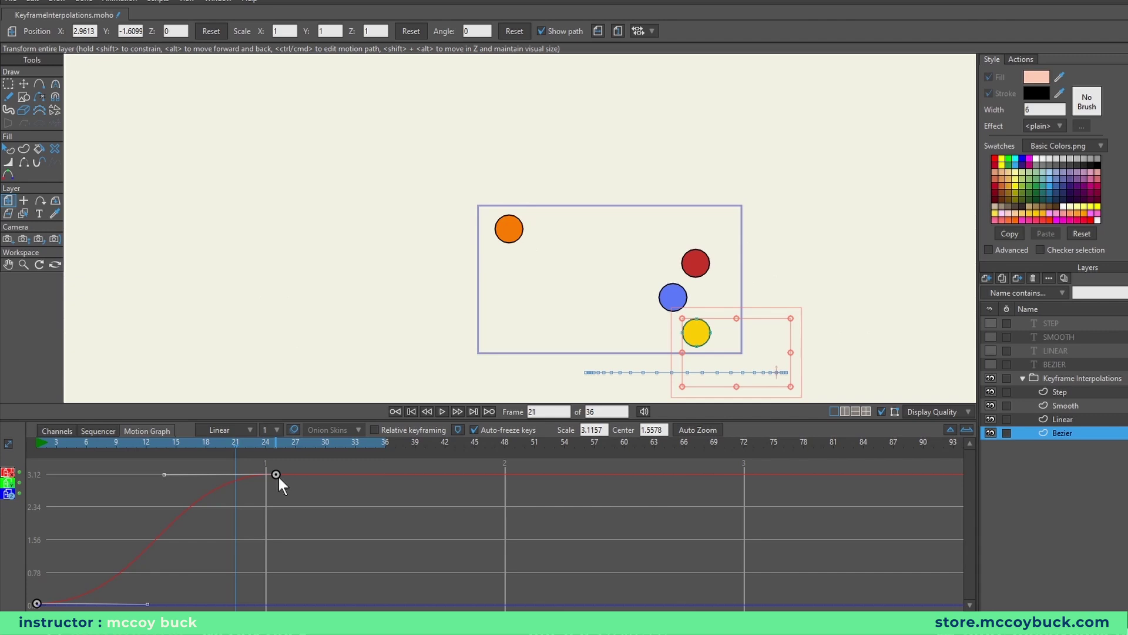
pyautogui.moveTo(235, 452); pyautogui.dragTo(36, 447)
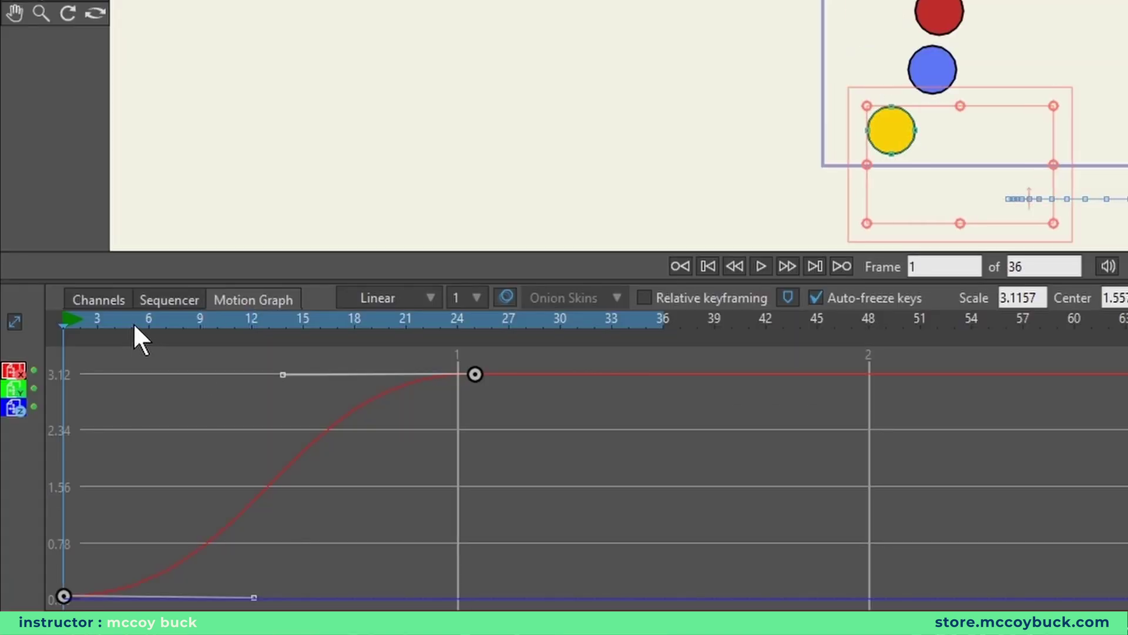
pyautogui.click(133, 322)
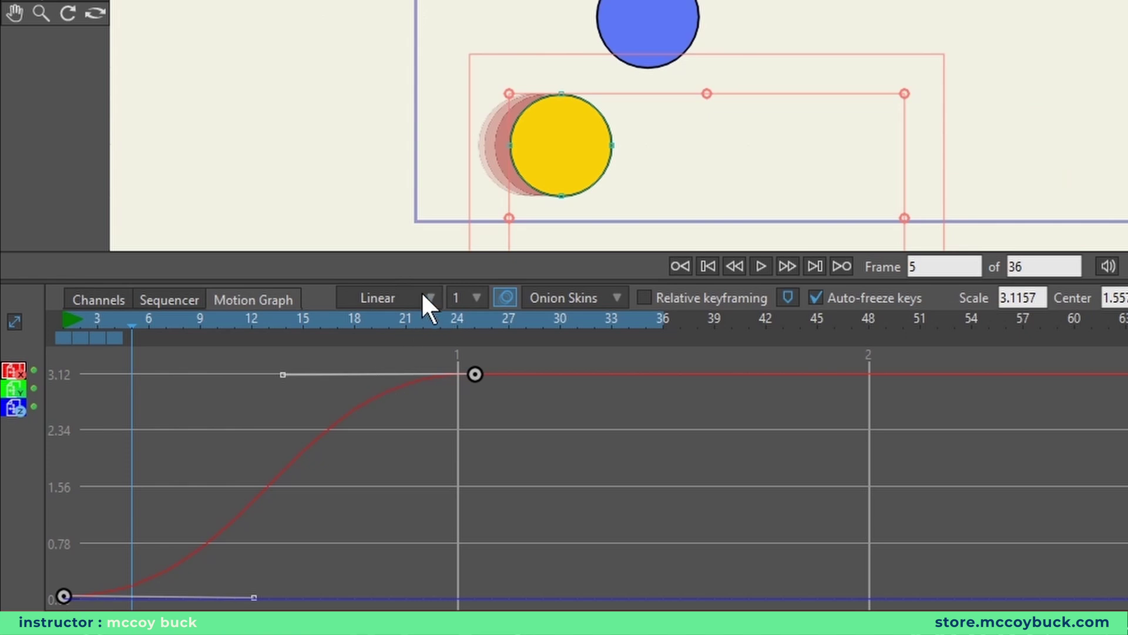
pyautogui.moveTo(143, 330); pyautogui.dragTo(270, 341)
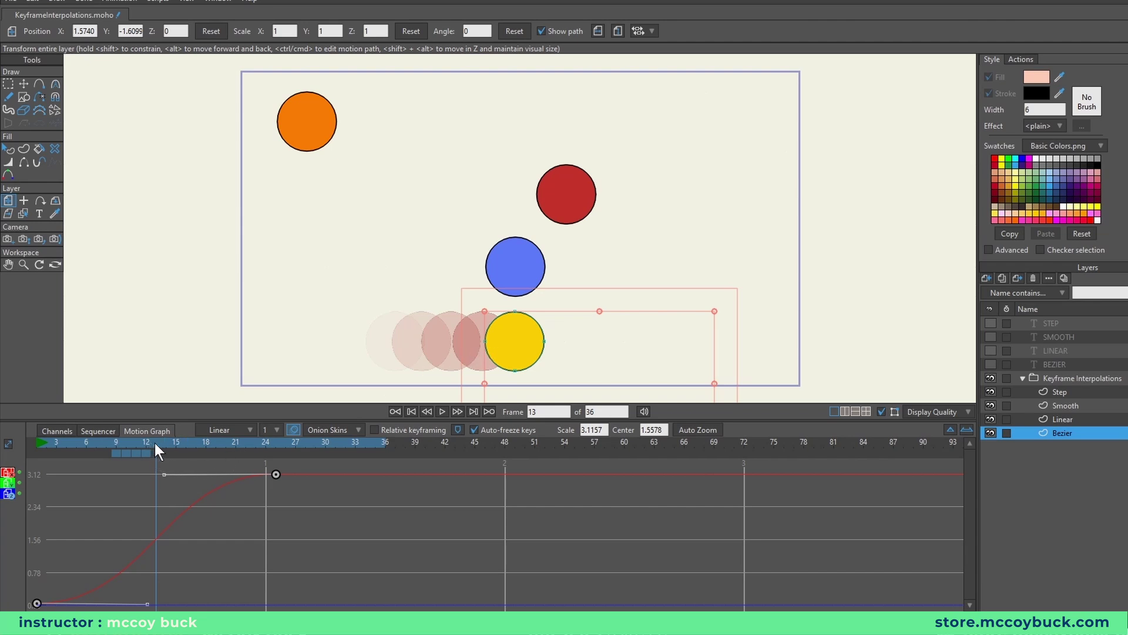
pyautogui.moveTo(156, 443); pyautogui.dragTo(275, 454)
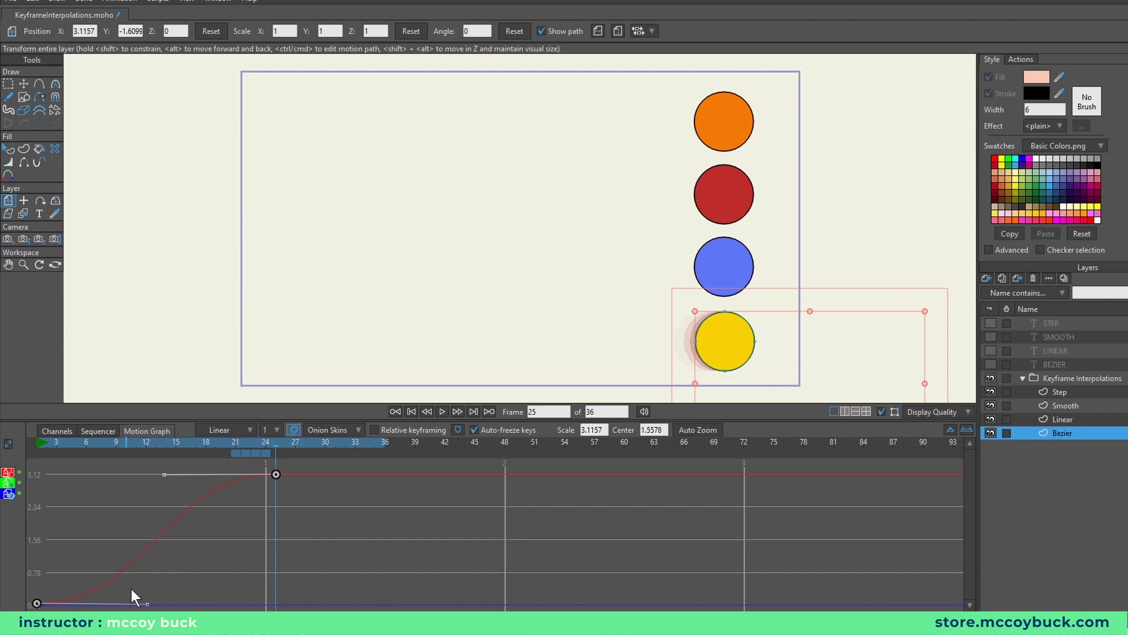
pyautogui.hotkey('shift', 'ctrl', 'Left')
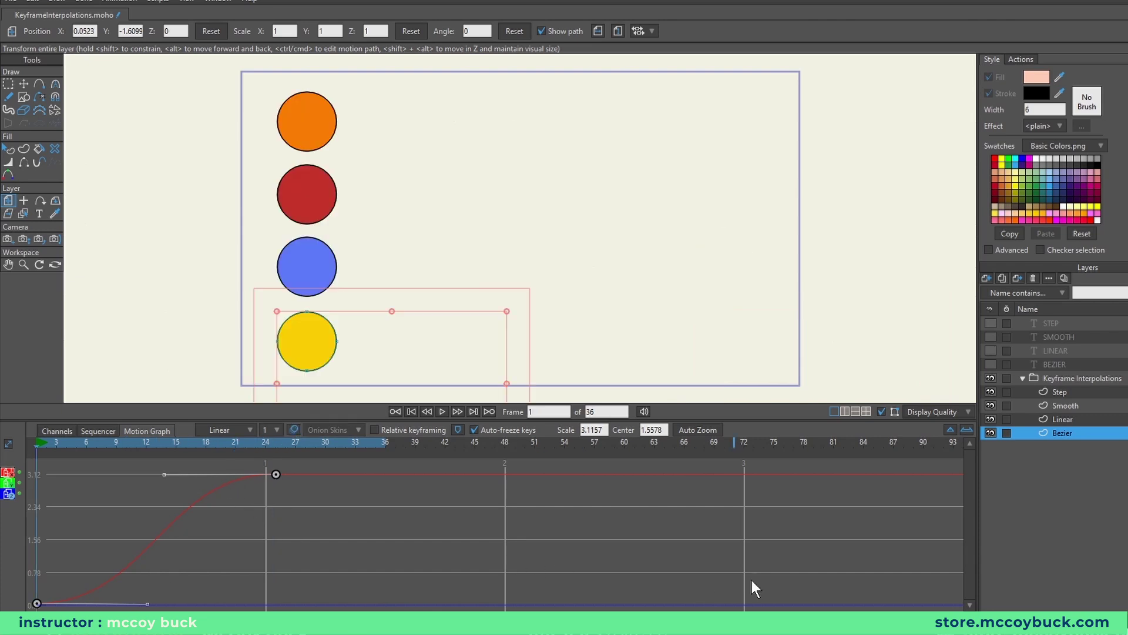
# - Display the Smooth layer's translation curve and play the animation to see its easing
pyautogui.click(1079, 405)
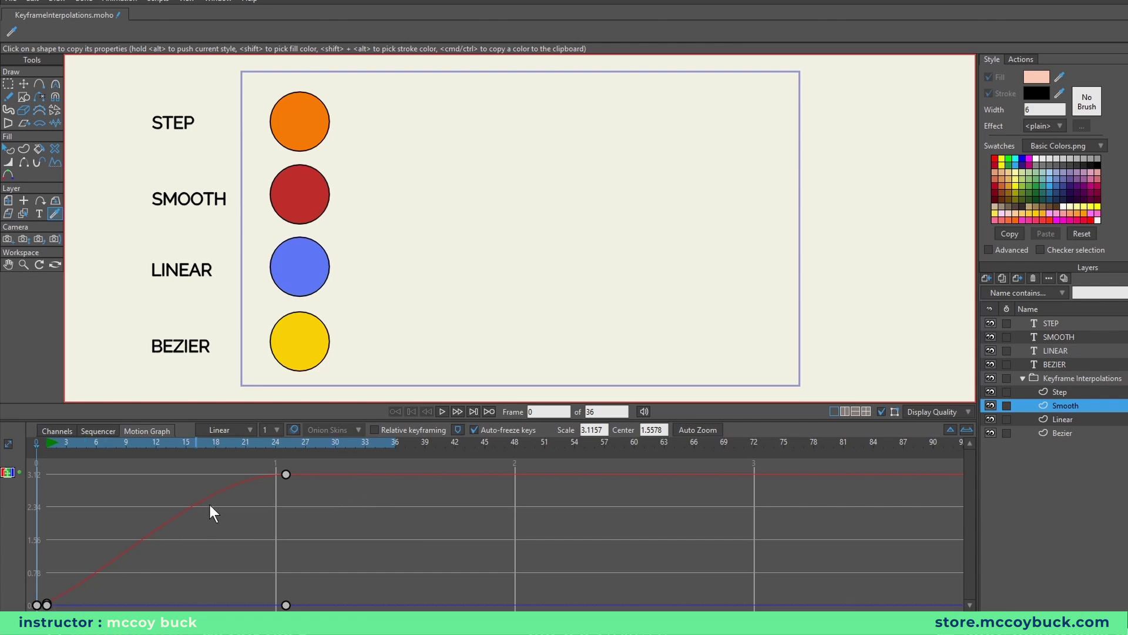
pyautogui.click(442, 411)
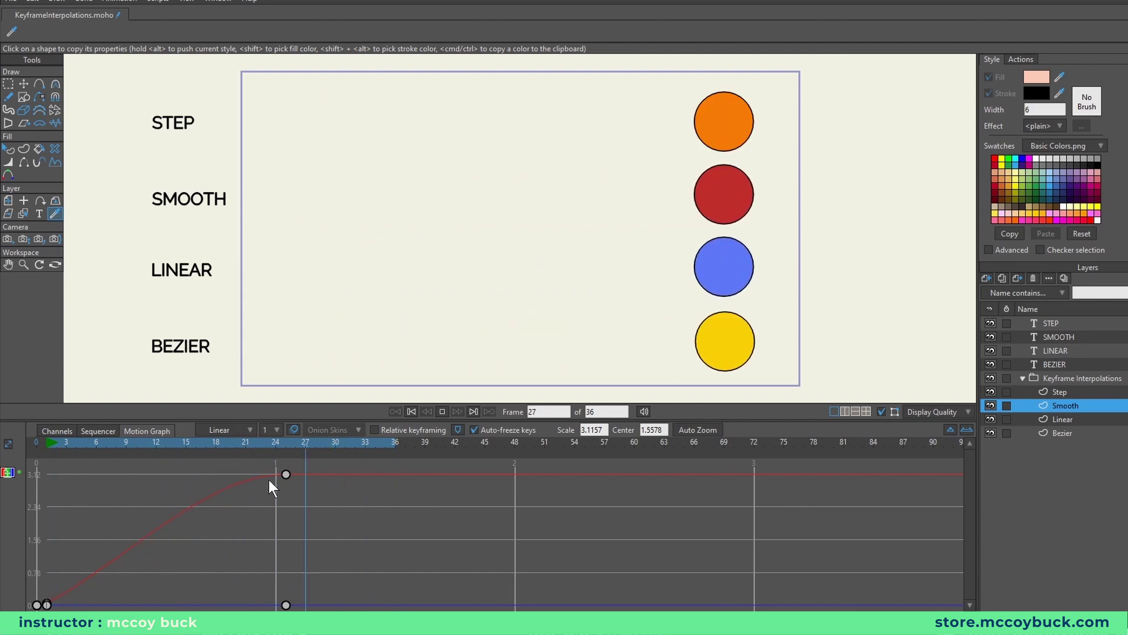
pyautogui.press('space')
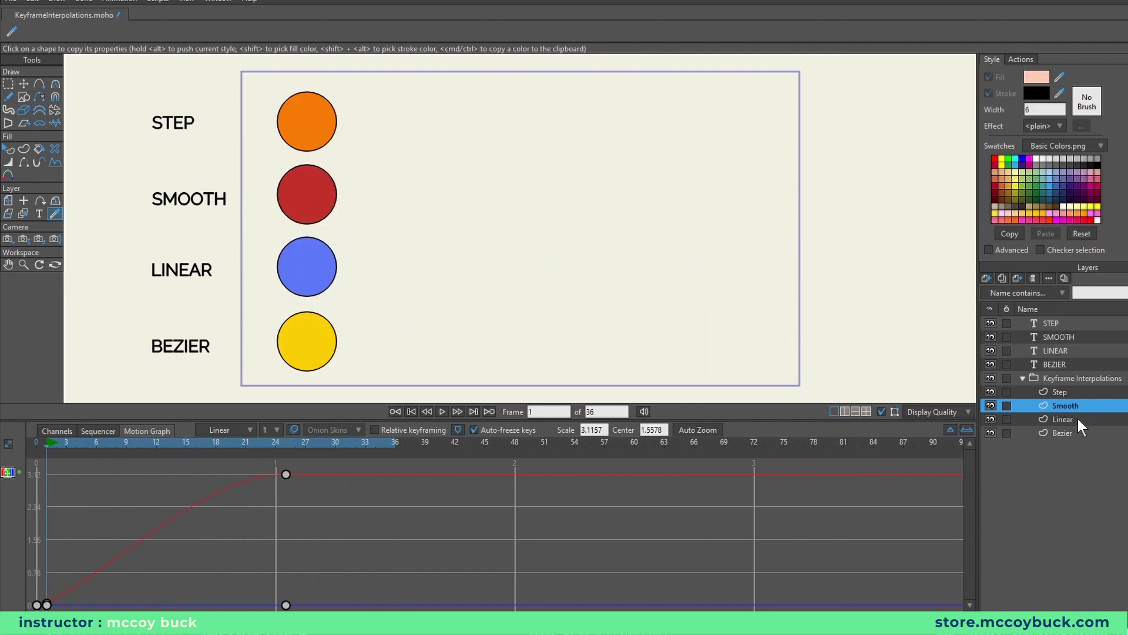
# - Play the animation against the Linear layer's translation curve, and repeat for the Step layer
pyautogui.click(1078, 418)
pyautogui.press('space')
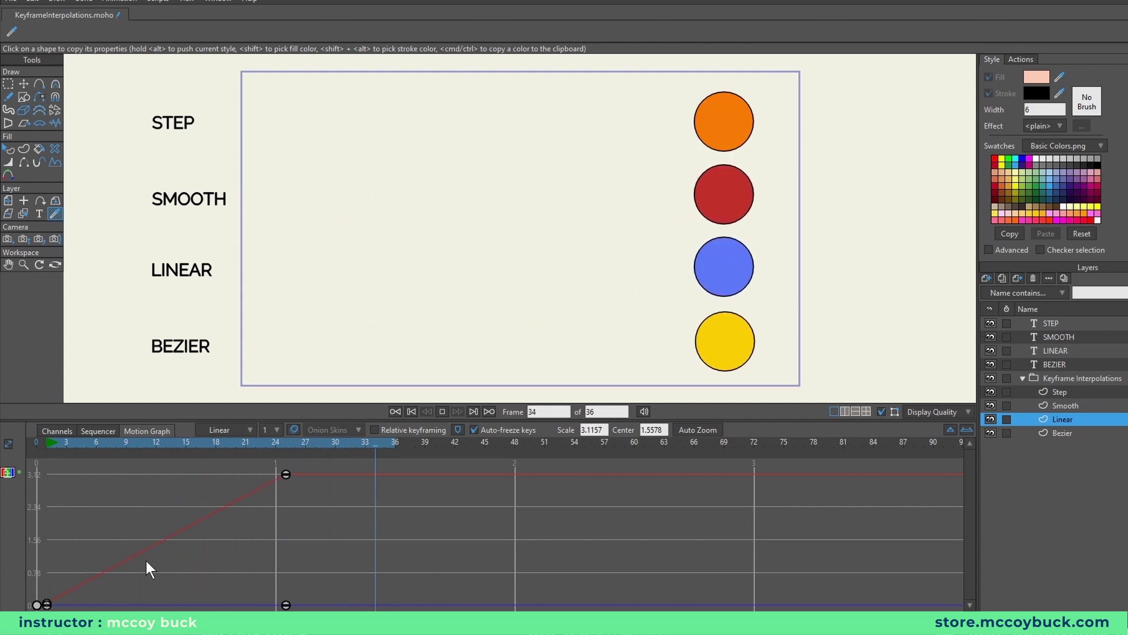
pyautogui.press('space')
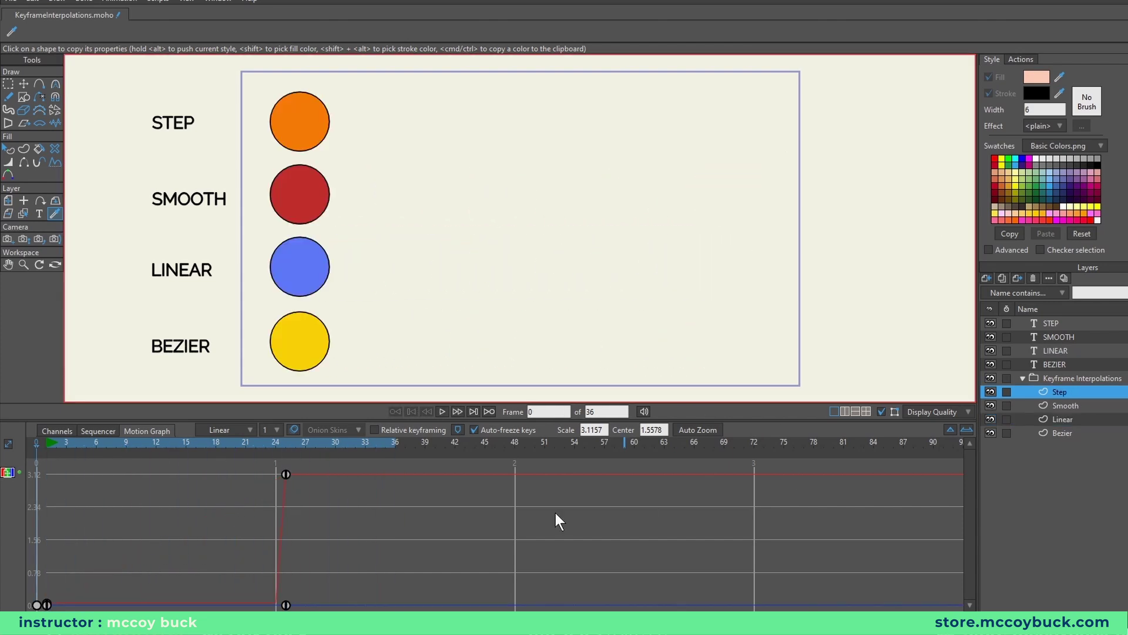
pyautogui.press('space')
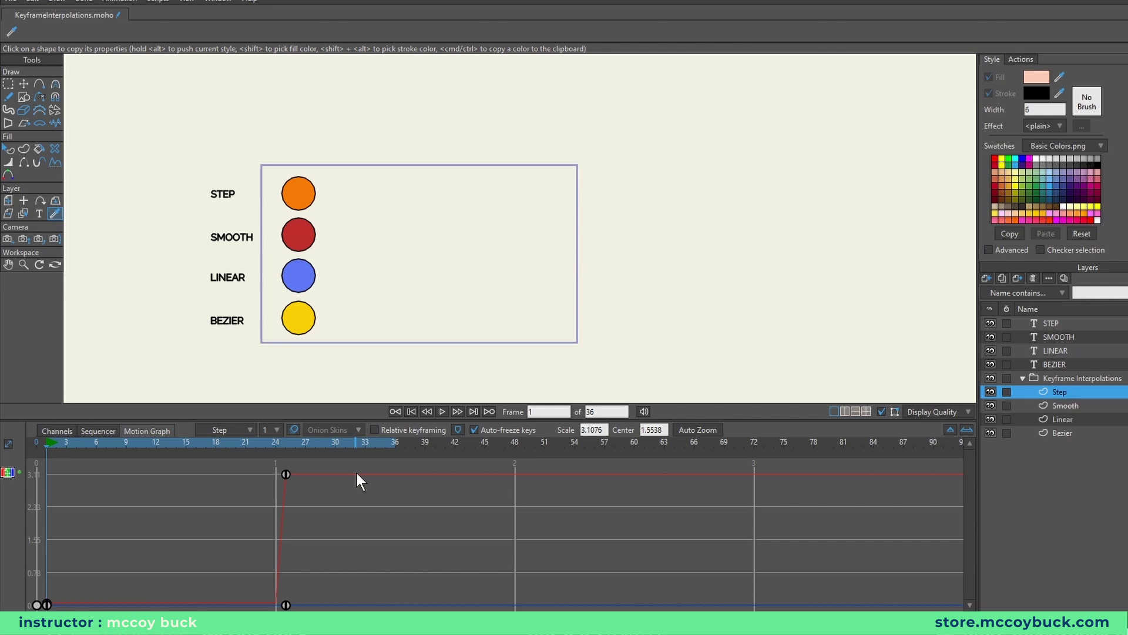
# - Compare the curve shapes of the Bezier and Smooth layers, and return to the Bezier layer
pyautogui.click(1066, 432)
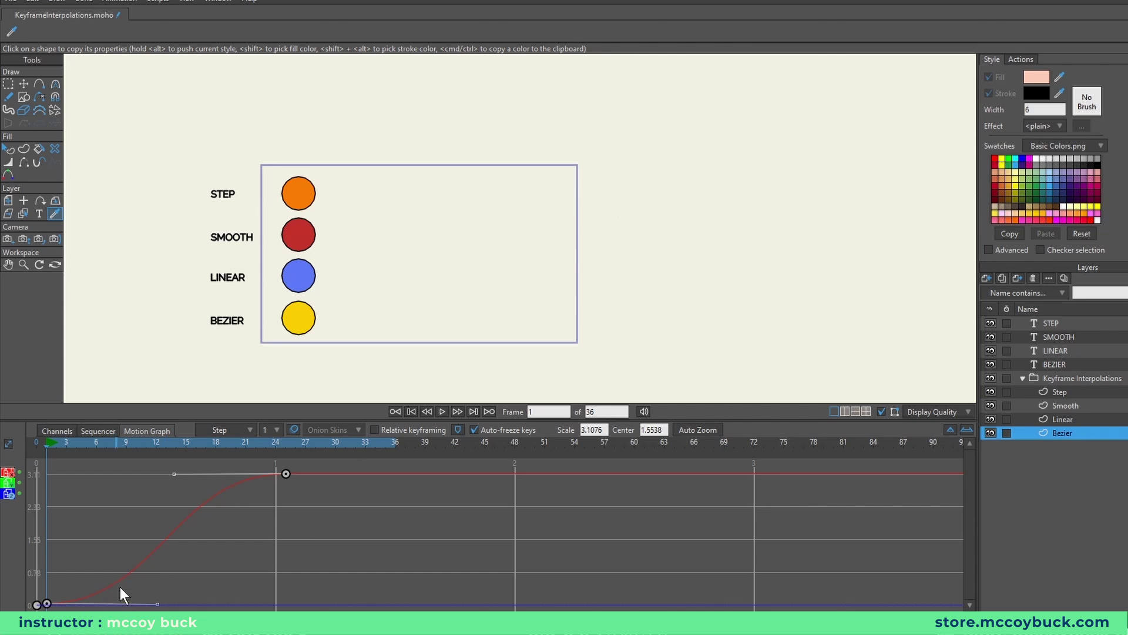
pyautogui.click(1088, 407)
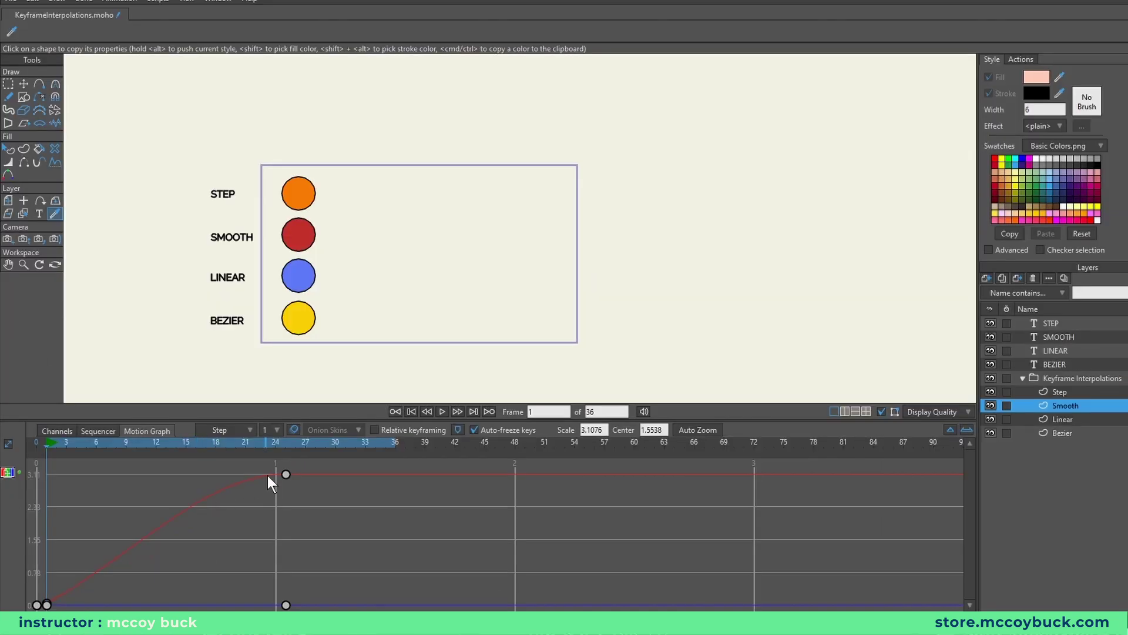
pyautogui.click(1024, 437)
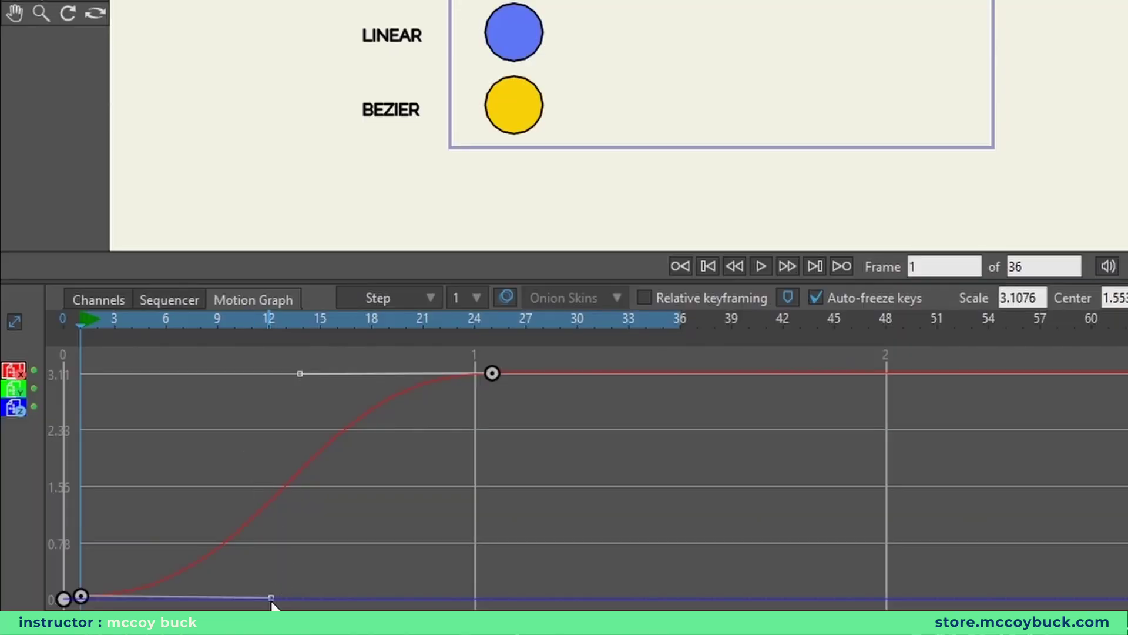
# - Reshape the Bezier X curve like the Smooth one by shortening the first key's handle to about frame 5 and the last key's to about frame 16
pyautogui.moveTo(271, 598); pyautogui.dragTo(146, 535)
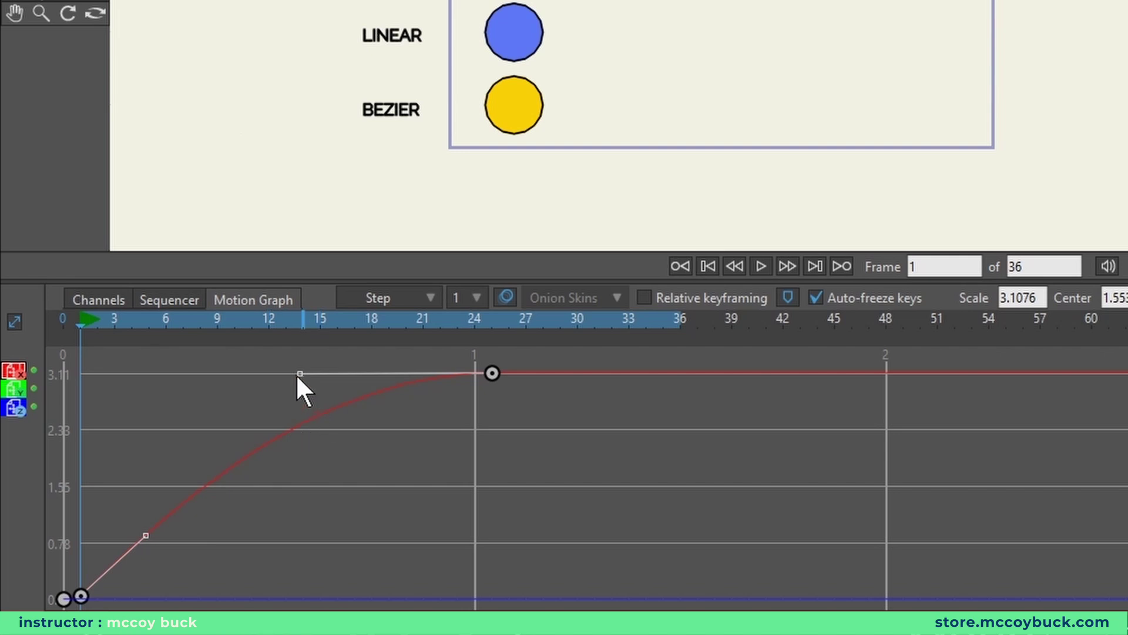
pyautogui.moveTo(300, 374); pyautogui.dragTo(345, 371)
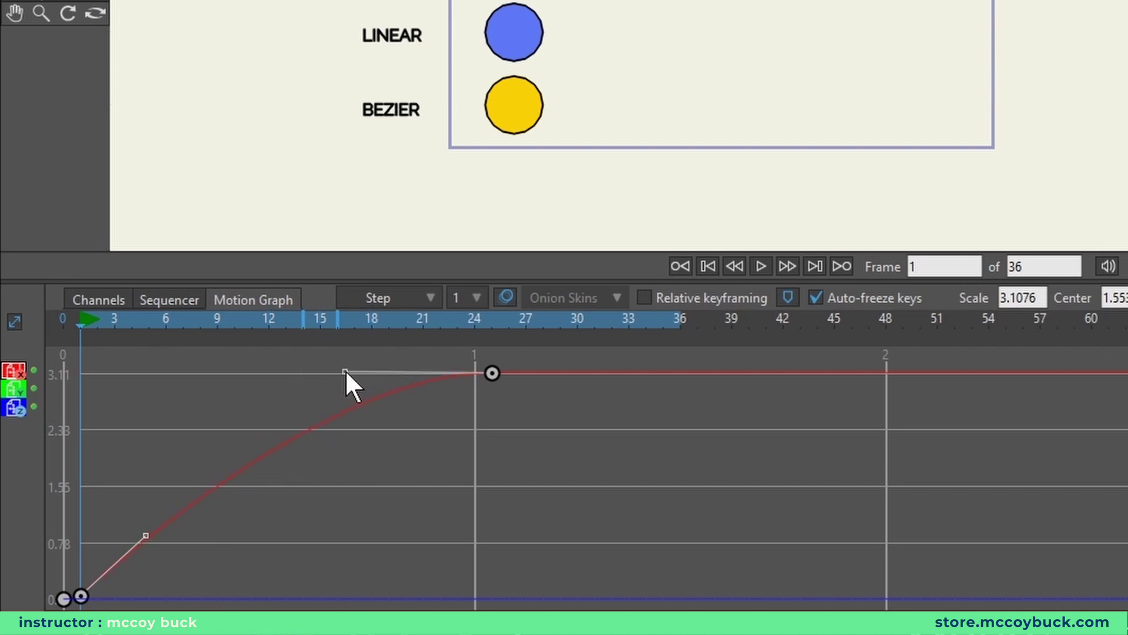
pyautogui.moveTo(145, 535); pyautogui.dragTo(151, 546)
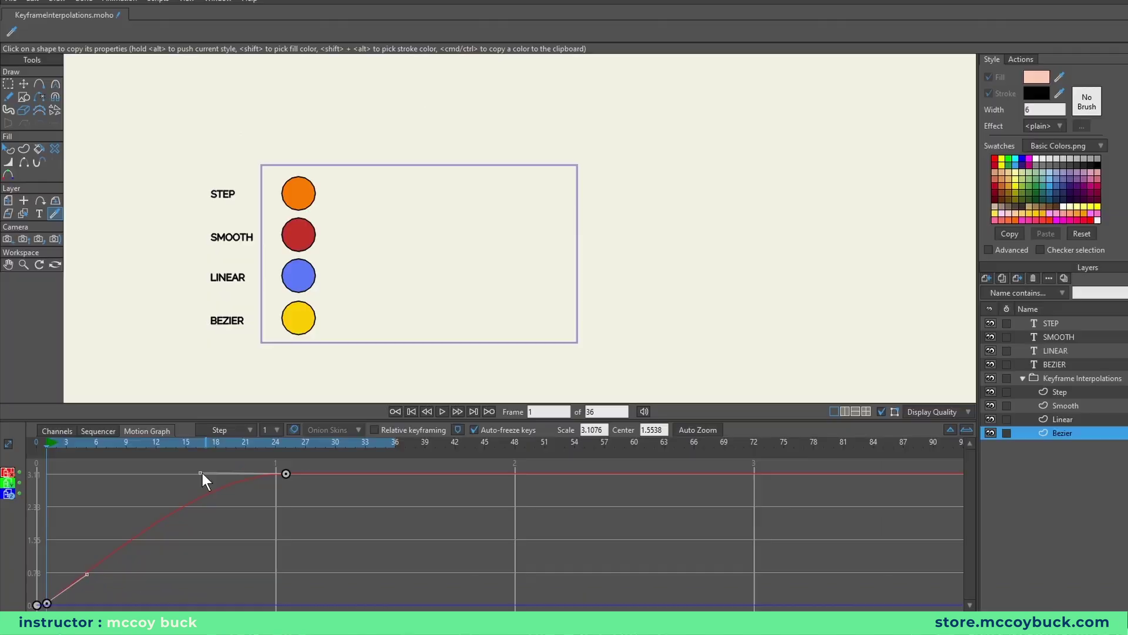
# - Play the animation to compare the motion of the Bezier circle with the Smooth one
pyautogui.scroll(2, 291, 291)
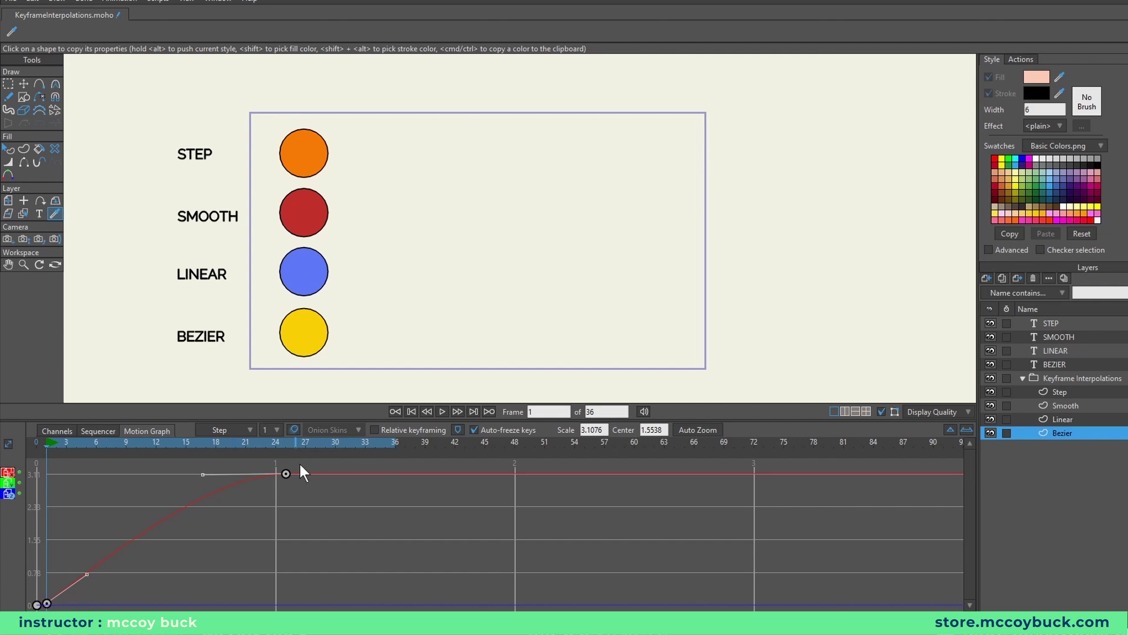
pyautogui.click(441, 410)
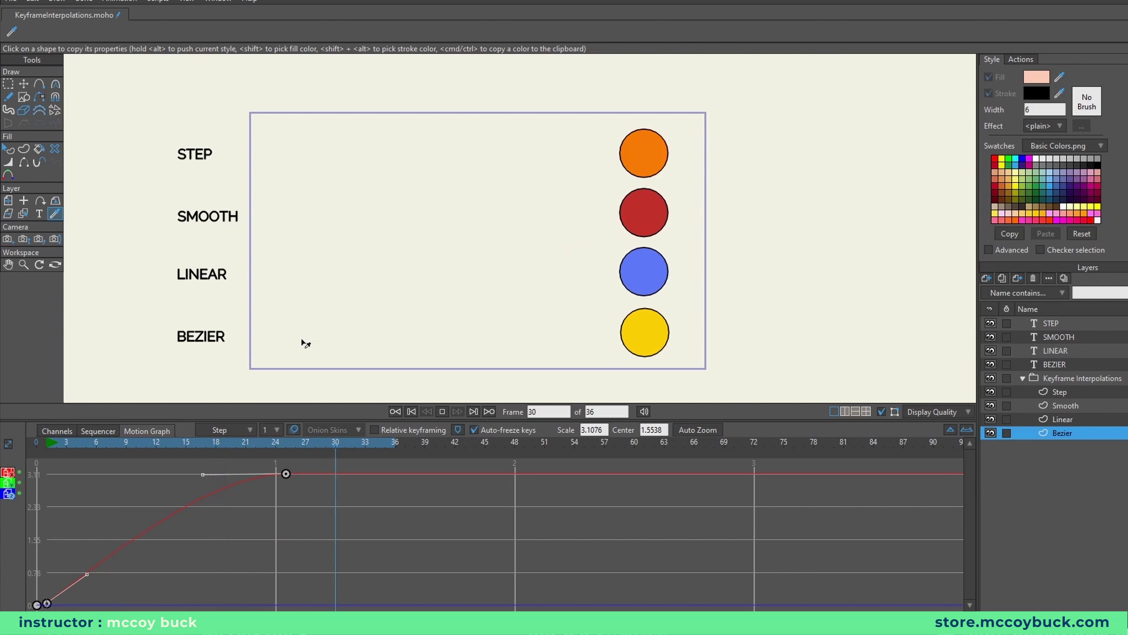
pyautogui.click(444, 411)
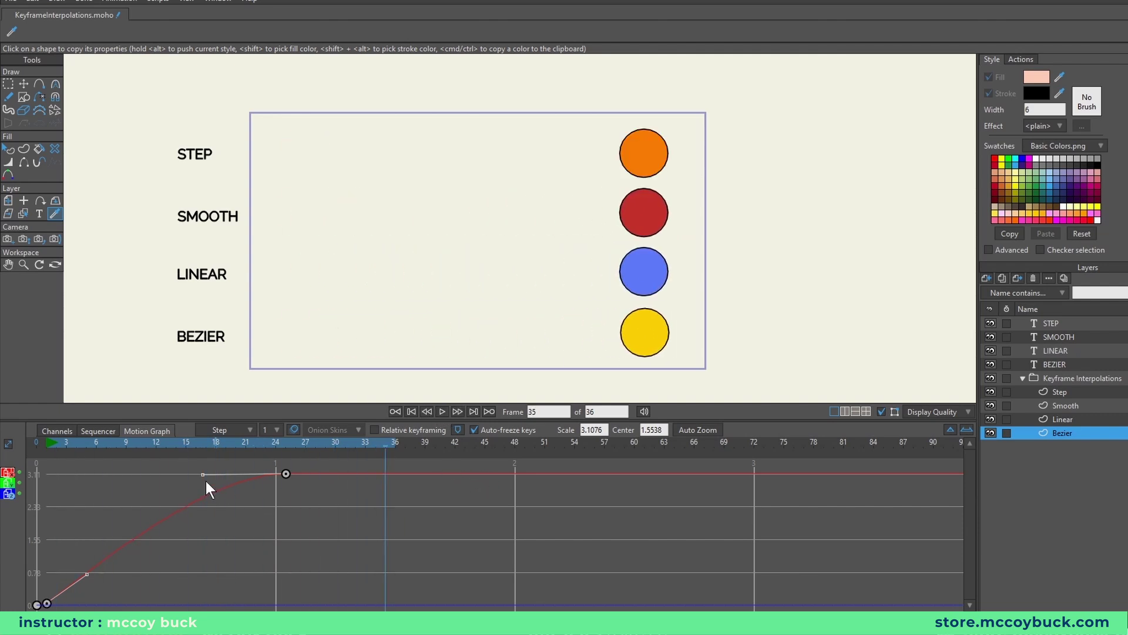
# - Lower the first key's handle on the Bezier X curve slightly, keeping it near frame 5, and play the animation
pyautogui.click(66, 444)
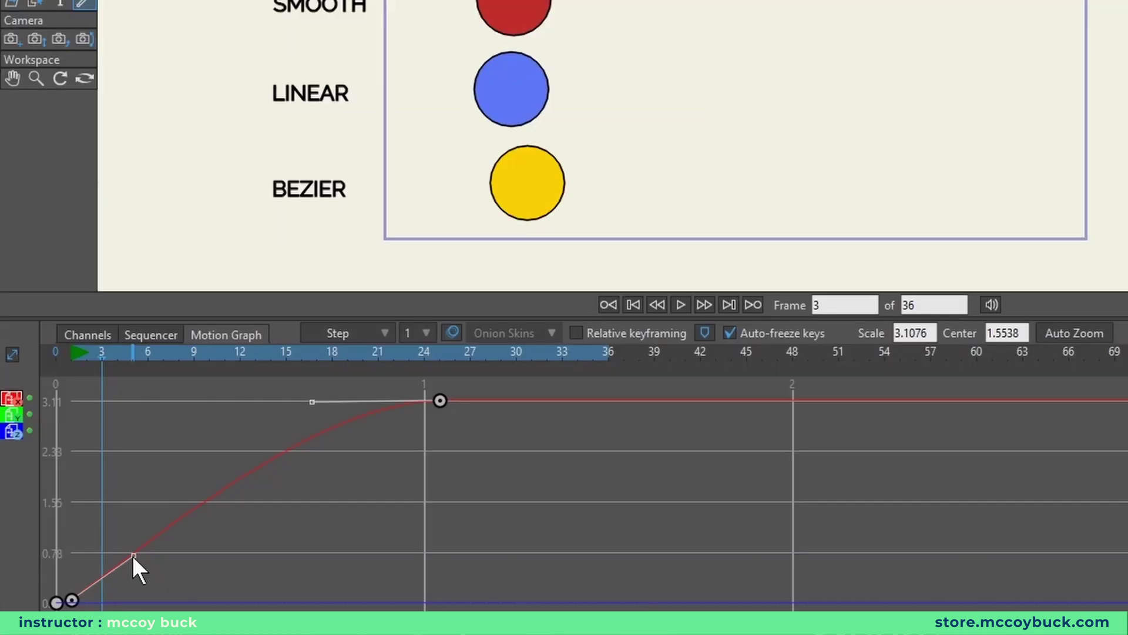
pyautogui.moveTo(86, 574); pyautogui.dragTo(86, 585)
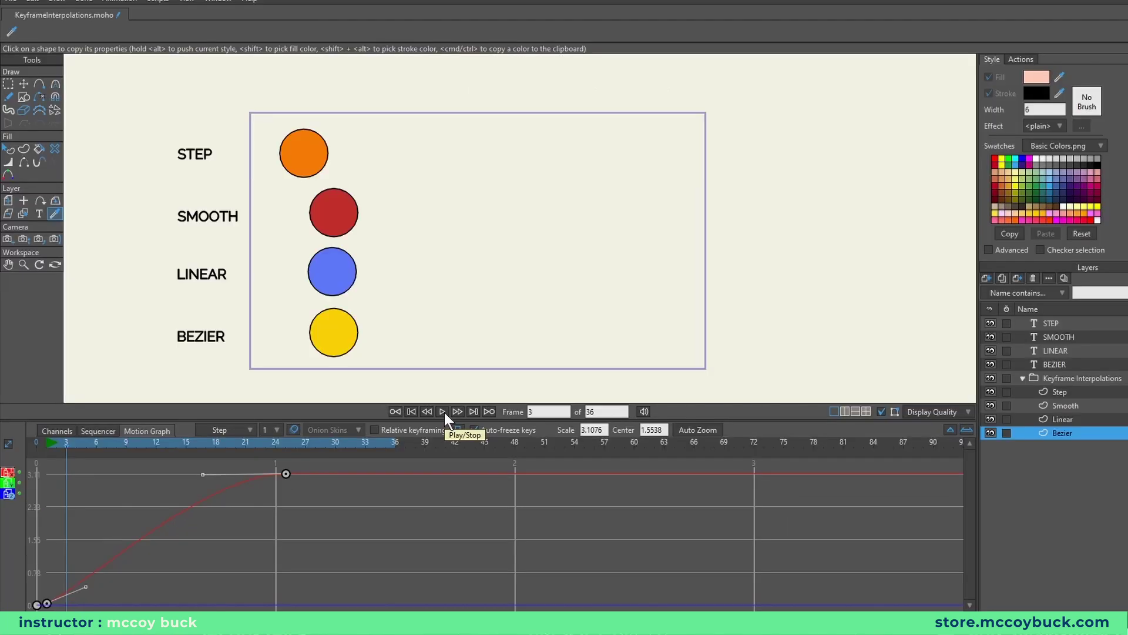
pyautogui.click(682, 304)
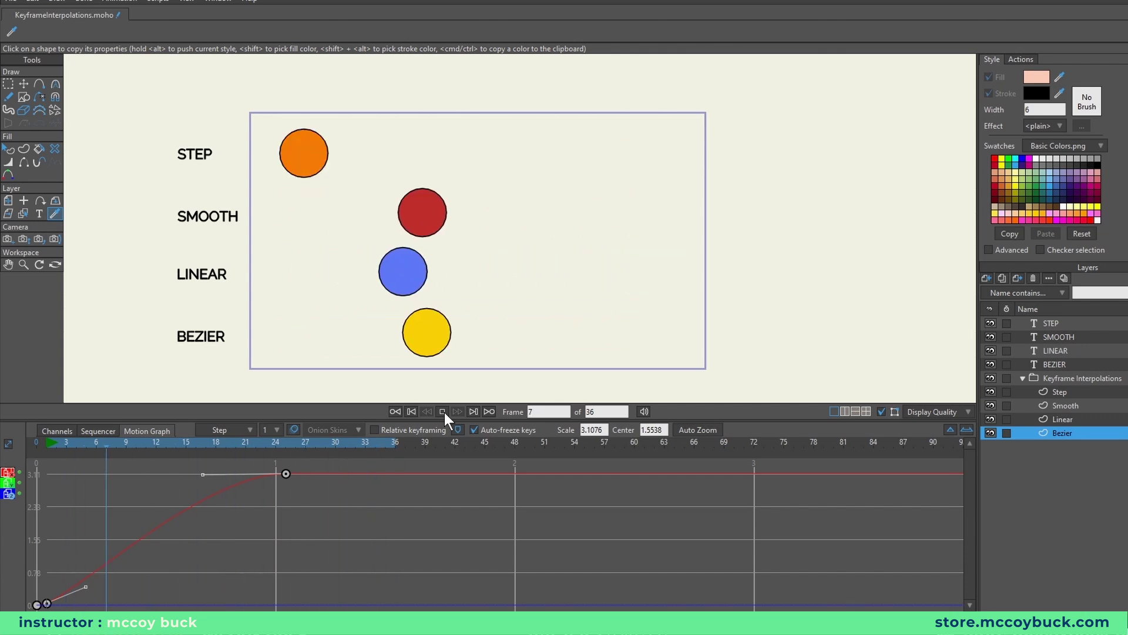
pyautogui.click(443, 412)
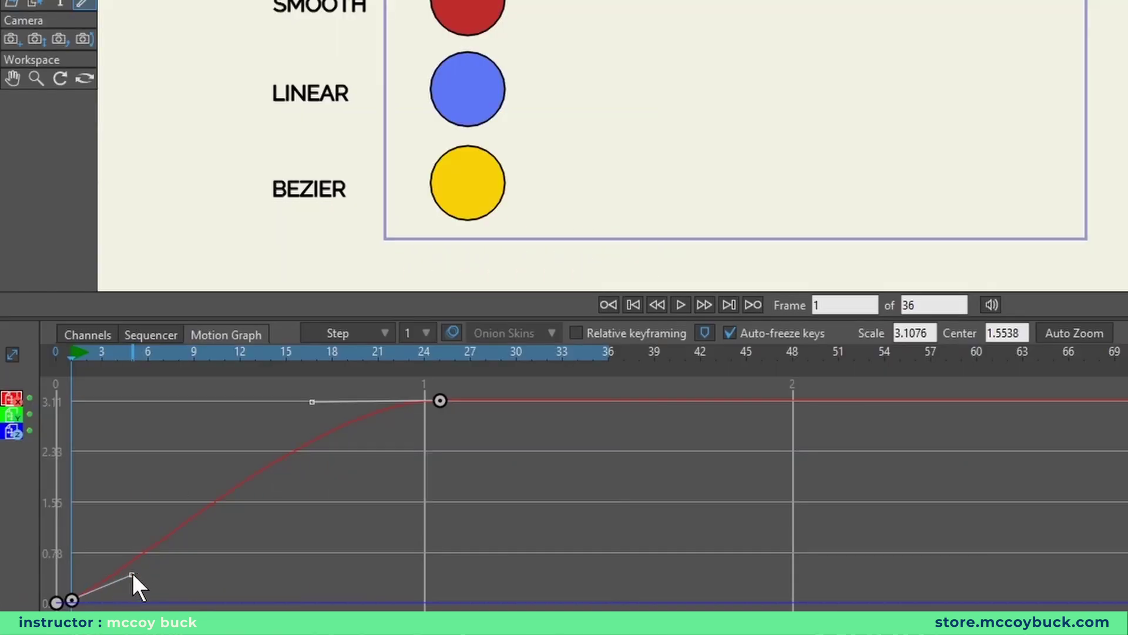
# - Straighten the Bezier X curve like Linear by placing its handles diagonally at about frames 6 and 18, and play the animation
pyautogui.moveTo(85, 586); pyautogui.dragTo(150, 540)
pyautogui.moveTo(312, 401); pyautogui.dragTo(337, 453)
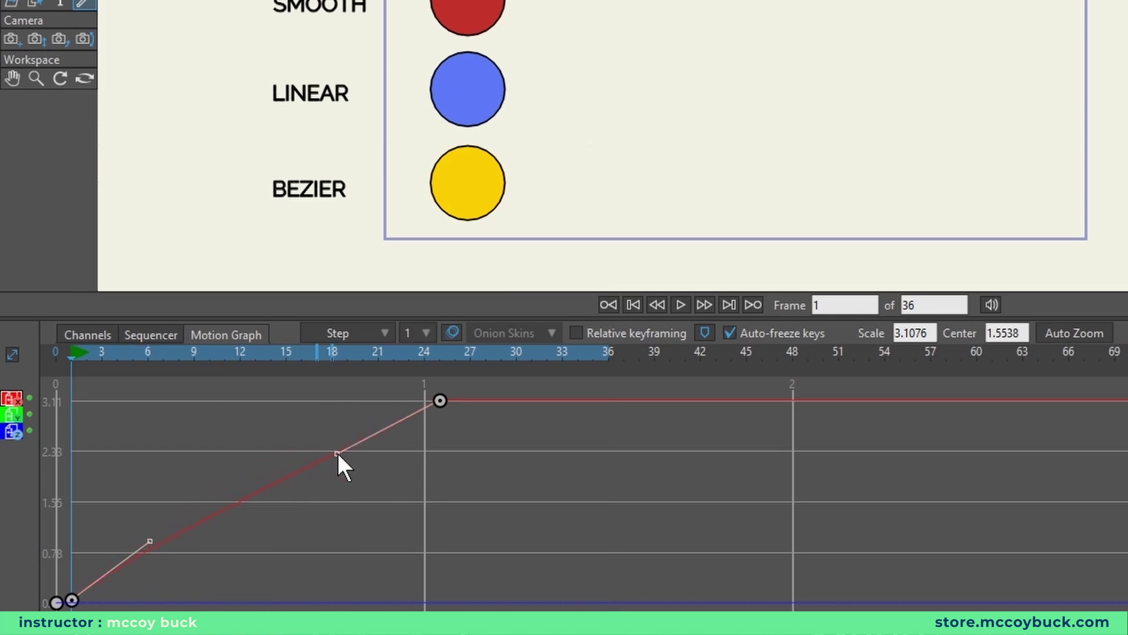
pyautogui.moveTo(151, 540); pyautogui.dragTo(152, 552)
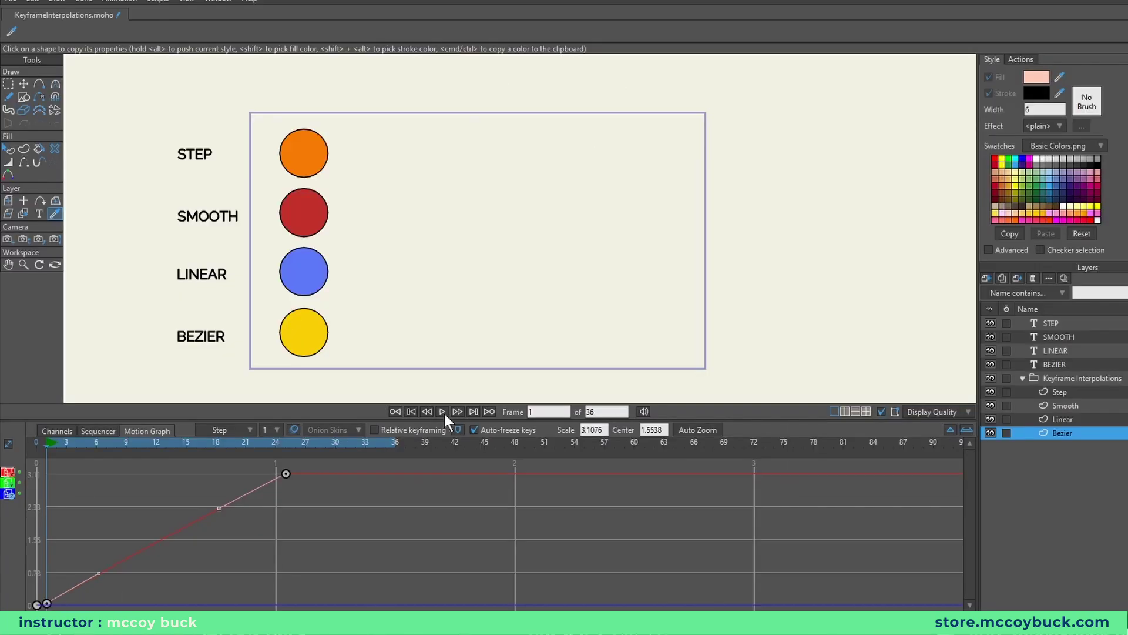
pyautogui.click(443, 412)
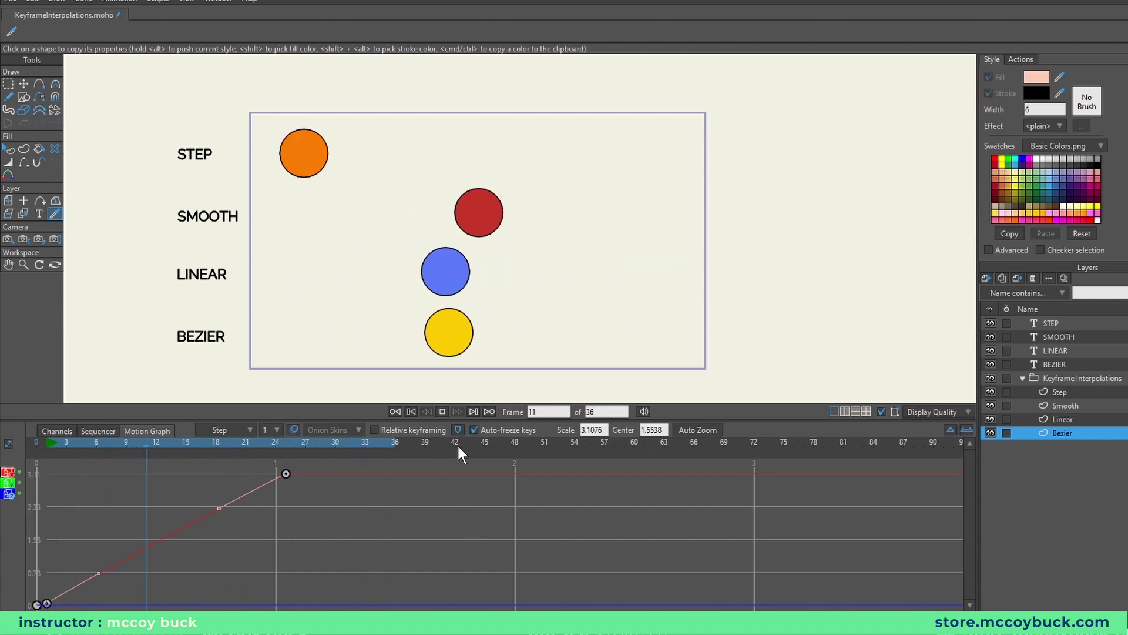
pyautogui.click(442, 411)
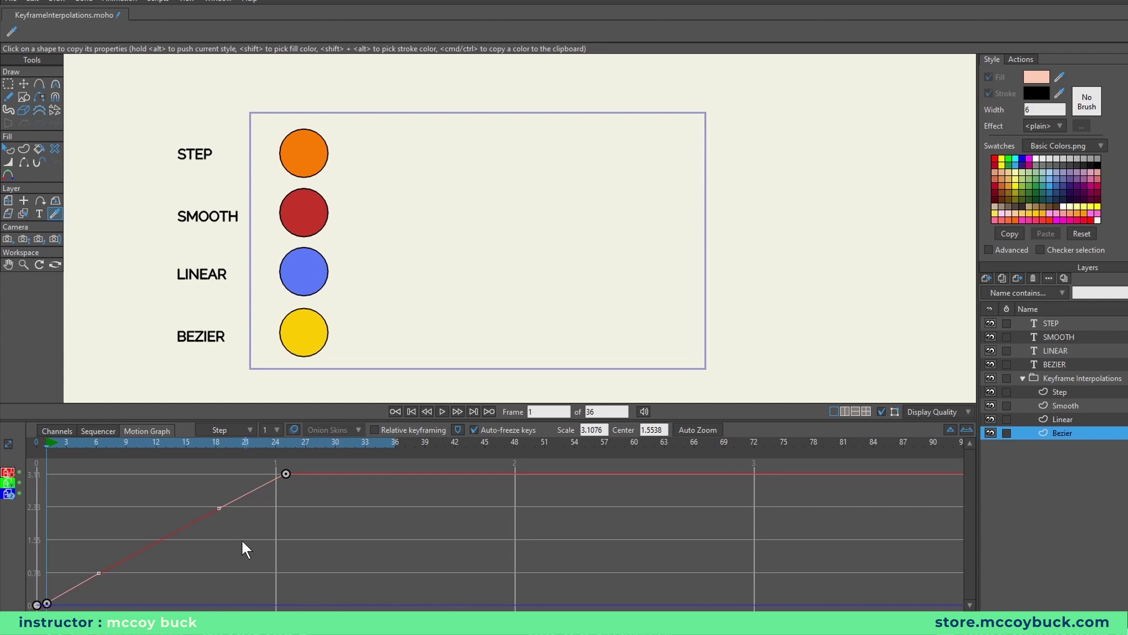
# - Reshape the Bezier X curve to accelerate, extending the first key's handle flat to about frame 23 and pointing the last key's handle steeply downward
pyautogui.click(53, 468)
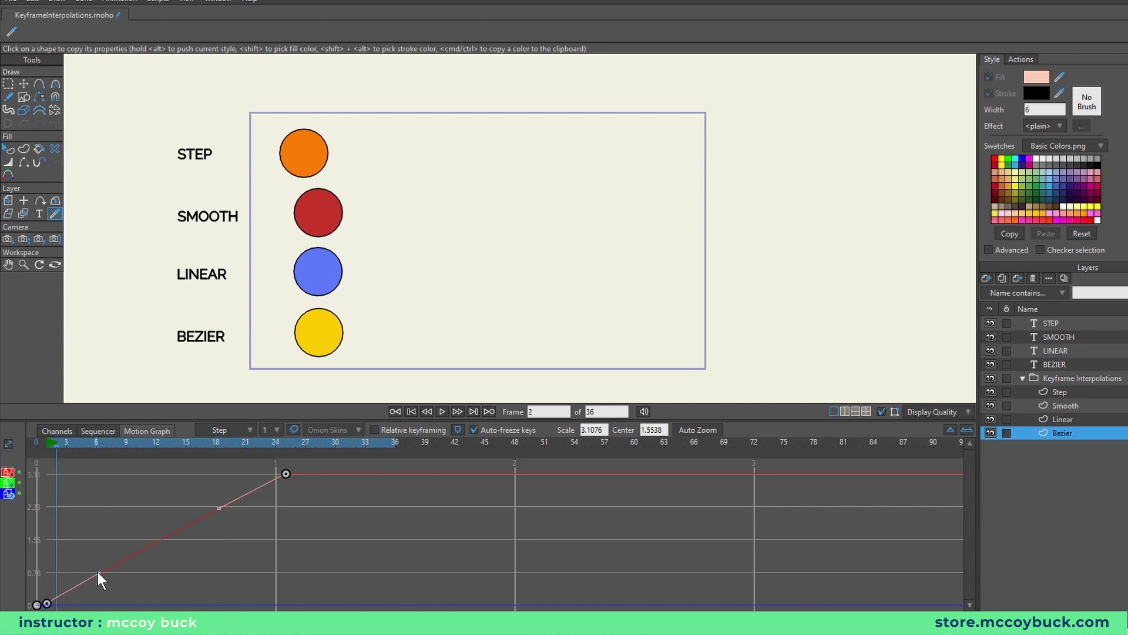
pyautogui.moveTo(98, 572); pyautogui.dragTo(270, 605)
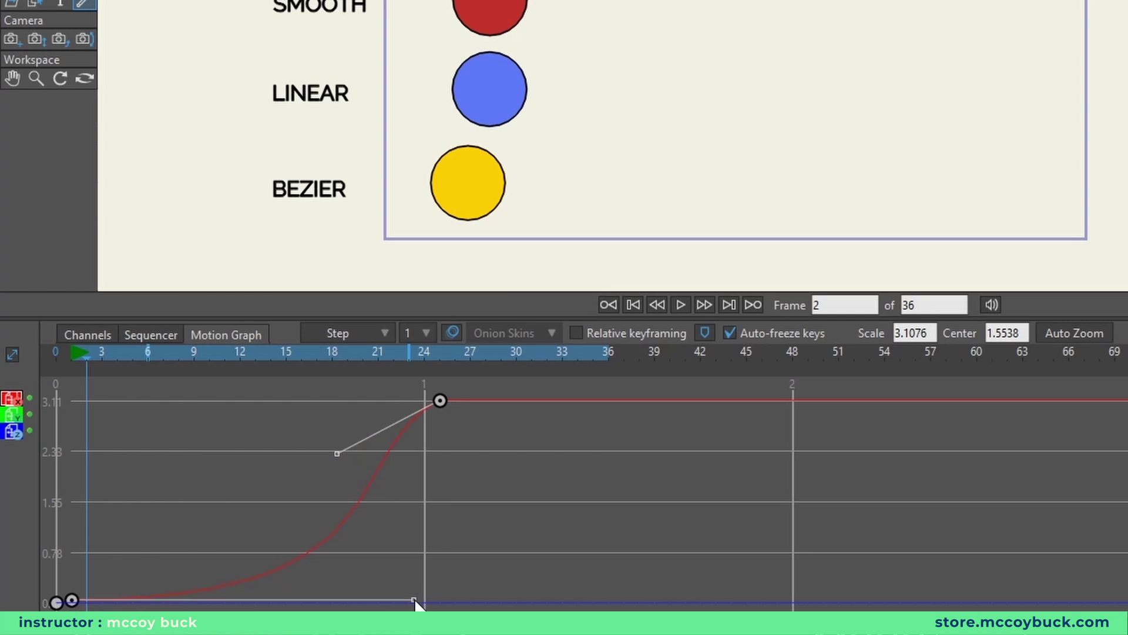
pyautogui.moveTo(343, 460); pyautogui.dragTo(435, 512)
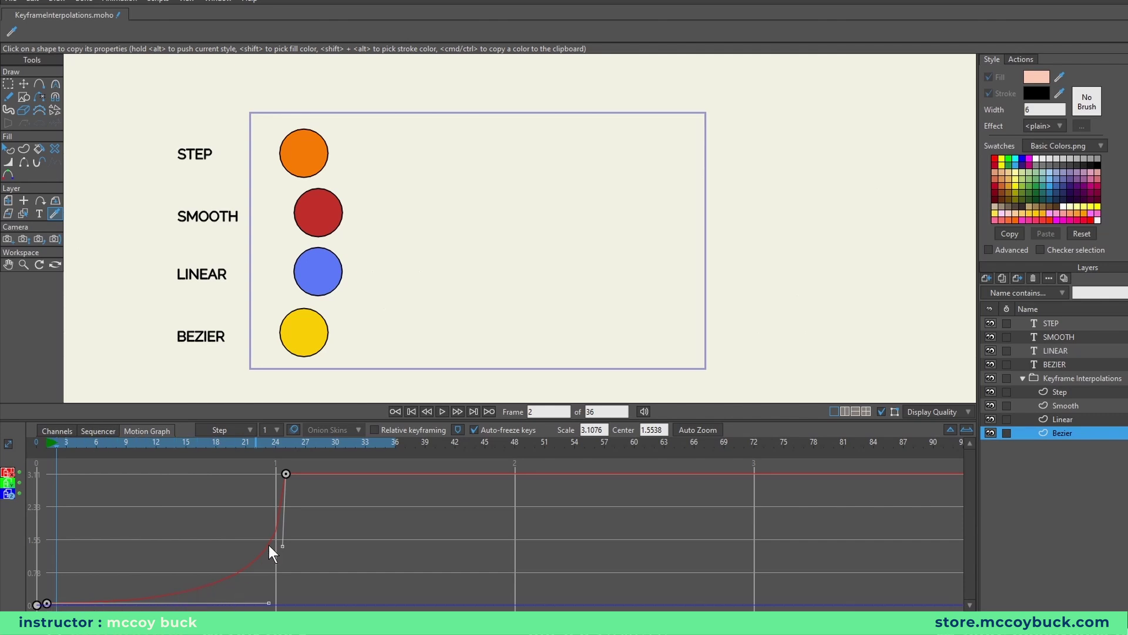
# - Play the animation and scrub from frame 3 to frame 25 to examine the accelerating Bezier motion
pyautogui.click(444, 411)
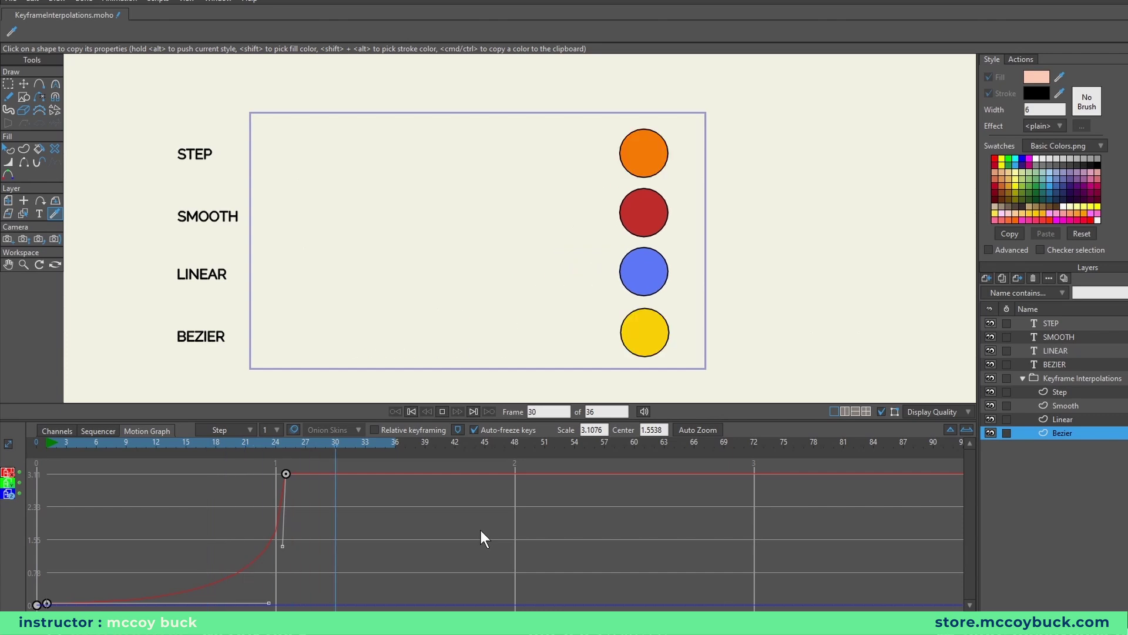
pyautogui.click(73, 445)
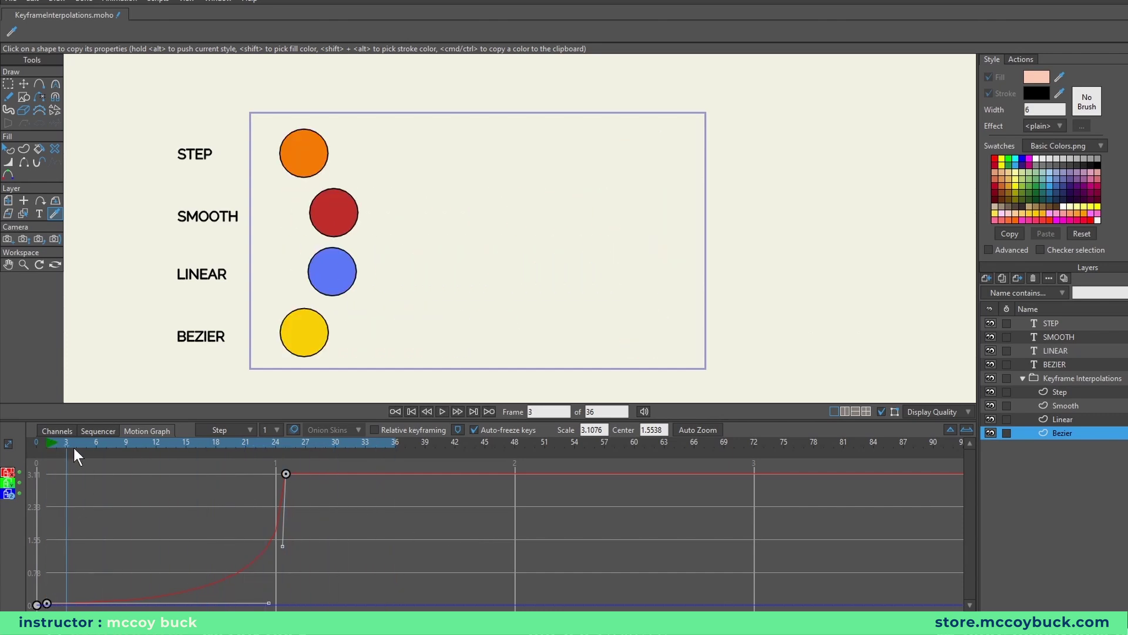
pyautogui.moveTo(73, 446); pyautogui.dragTo(285, 469)
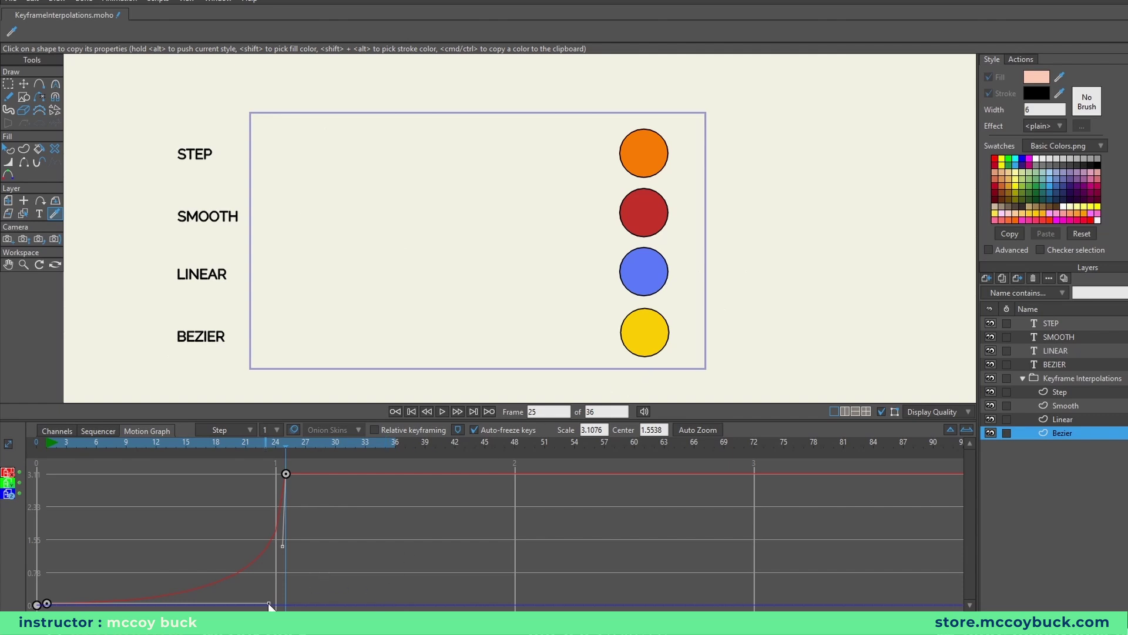
# - Form an S-shaped ease on the Bezier X curve with flat handles at about frames 12 and 13, and play the animation
pyautogui.moveTo(269, 606); pyautogui.dragTo(105, 606)
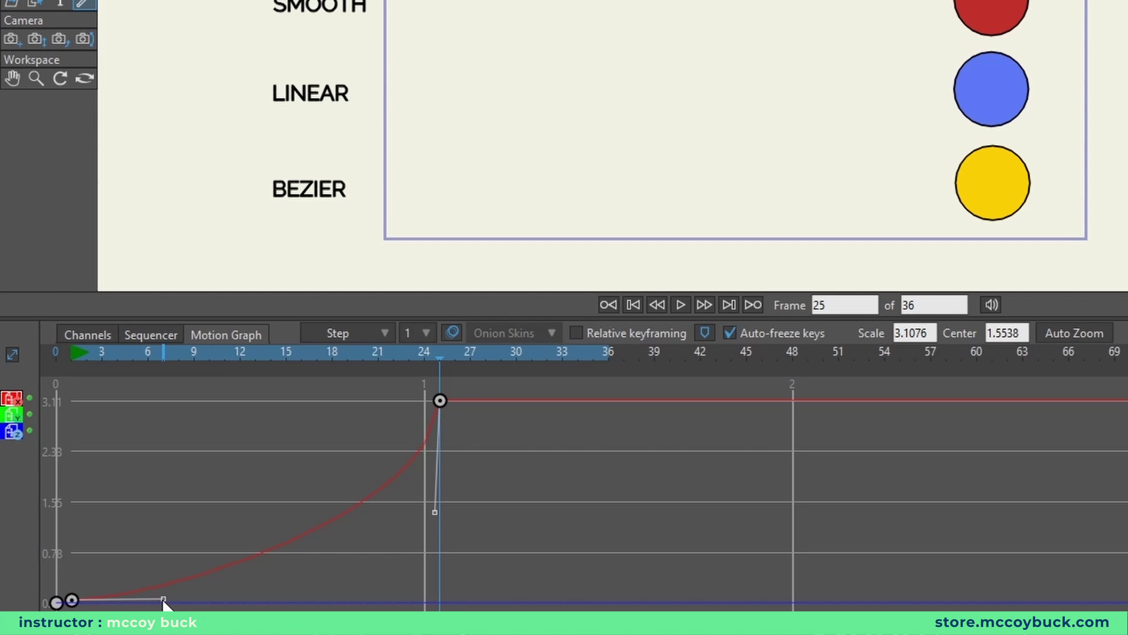
pyautogui.moveTo(435, 511); pyautogui.dragTo(261, 400)
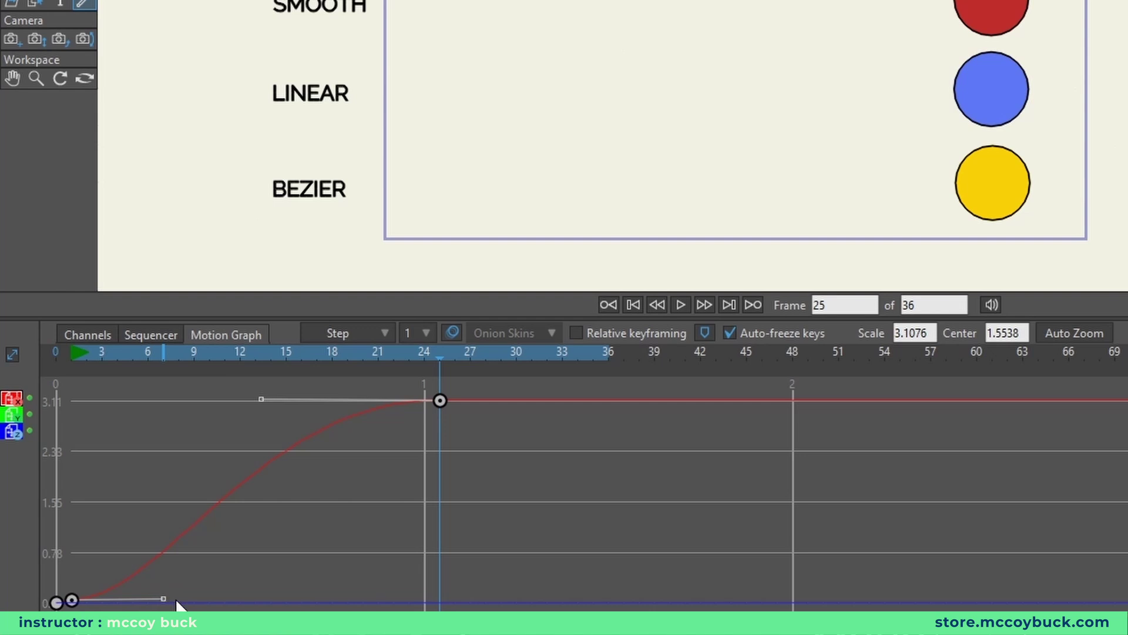
pyautogui.moveTo(164, 599); pyautogui.dragTo(221, 603)
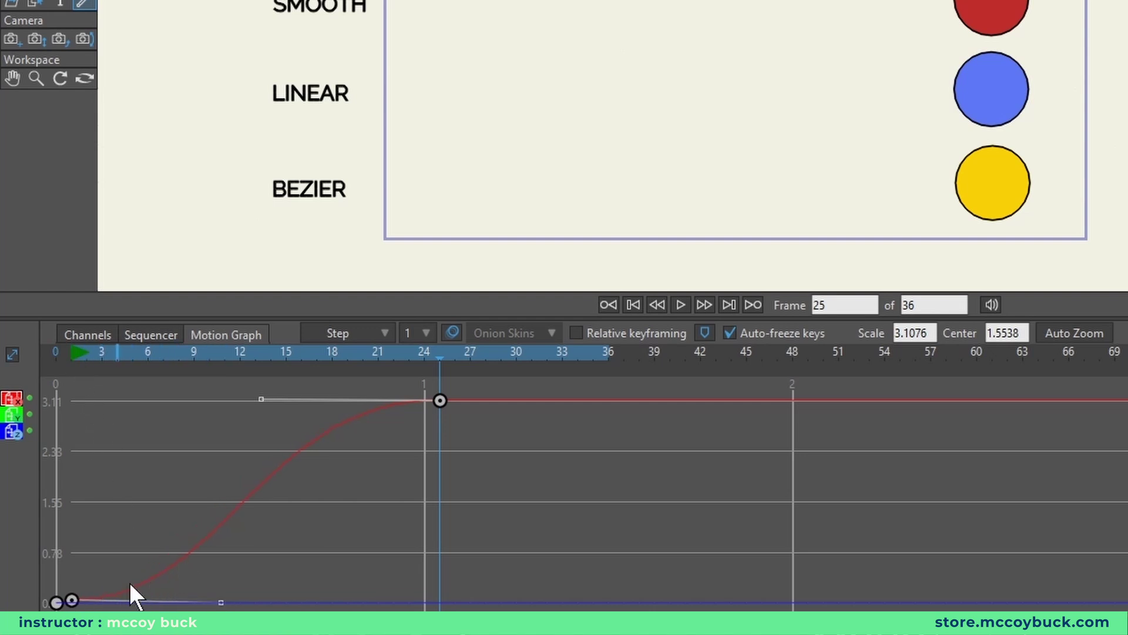
pyautogui.moveTo(221, 603); pyautogui.dragTo(114, 604)
pyautogui.moveTo(122, 600); pyautogui.dragTo(232, 603)
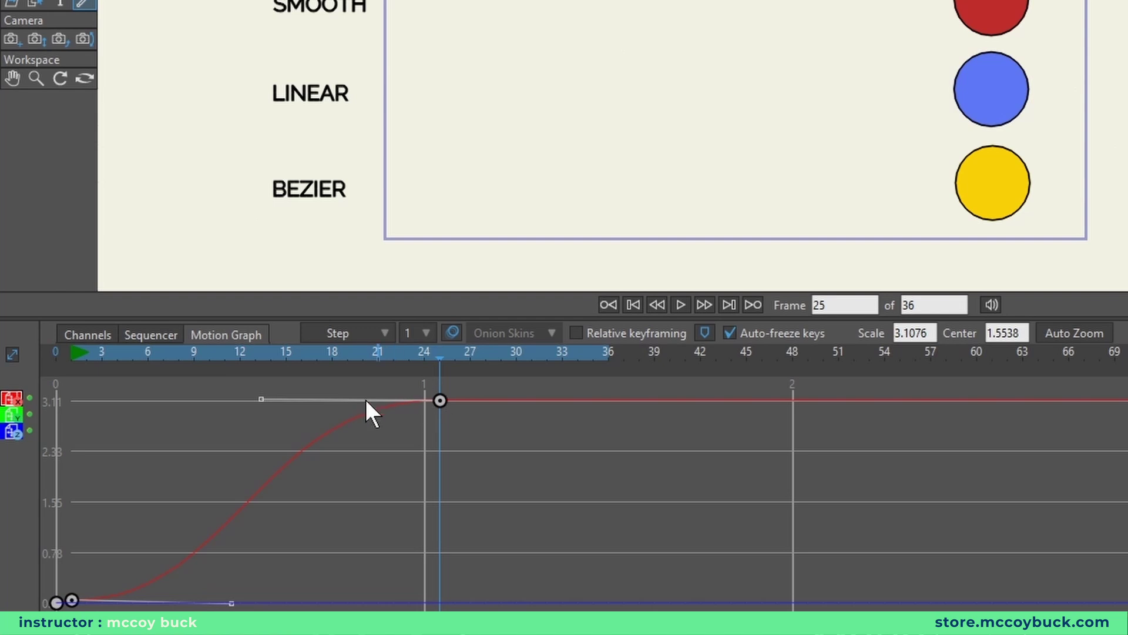
pyautogui.moveTo(232, 603); pyautogui.dragTo(242, 600)
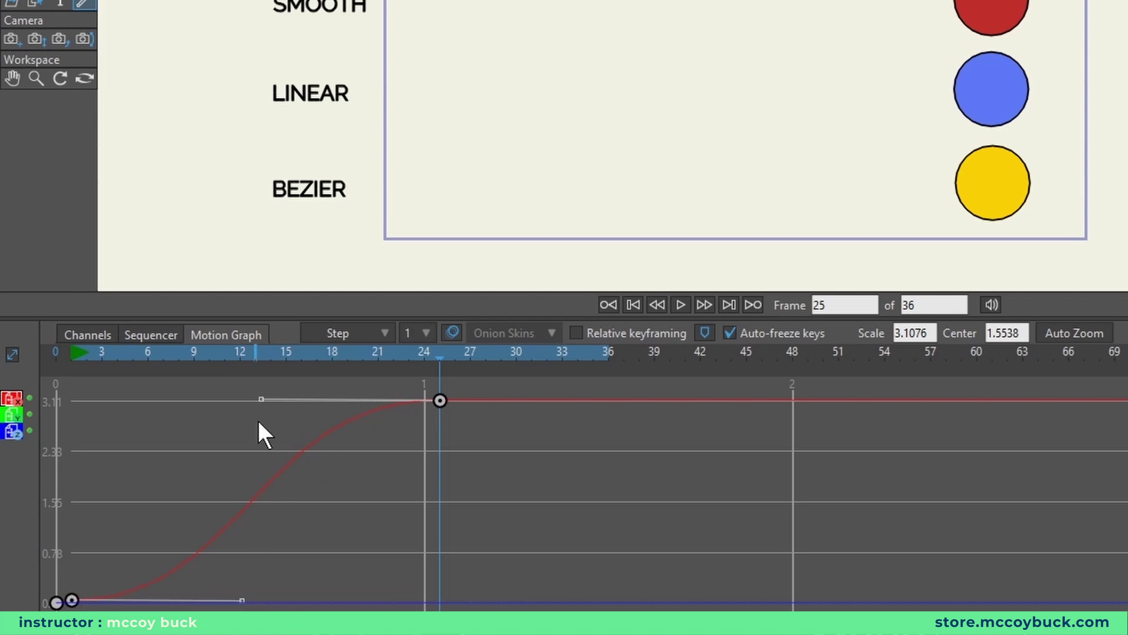
pyautogui.press('space')
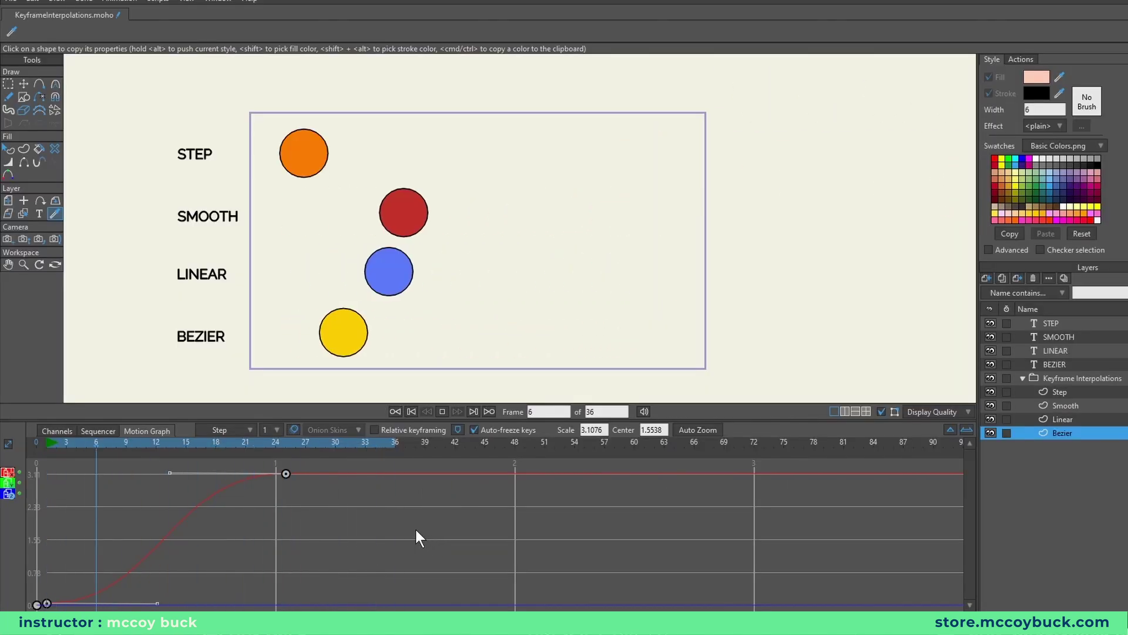
pyautogui.press('space')
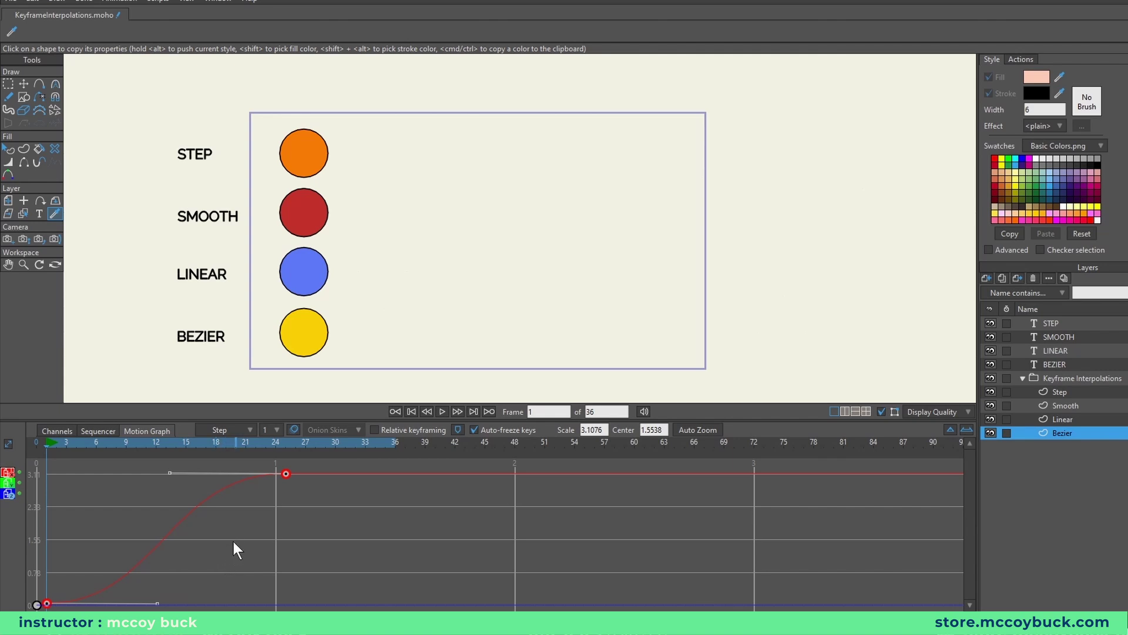
# - Try the Ease In/Out interpolation on both selected keys of the Bezier layer's X curve
pyautogui.rightClick(286, 474)
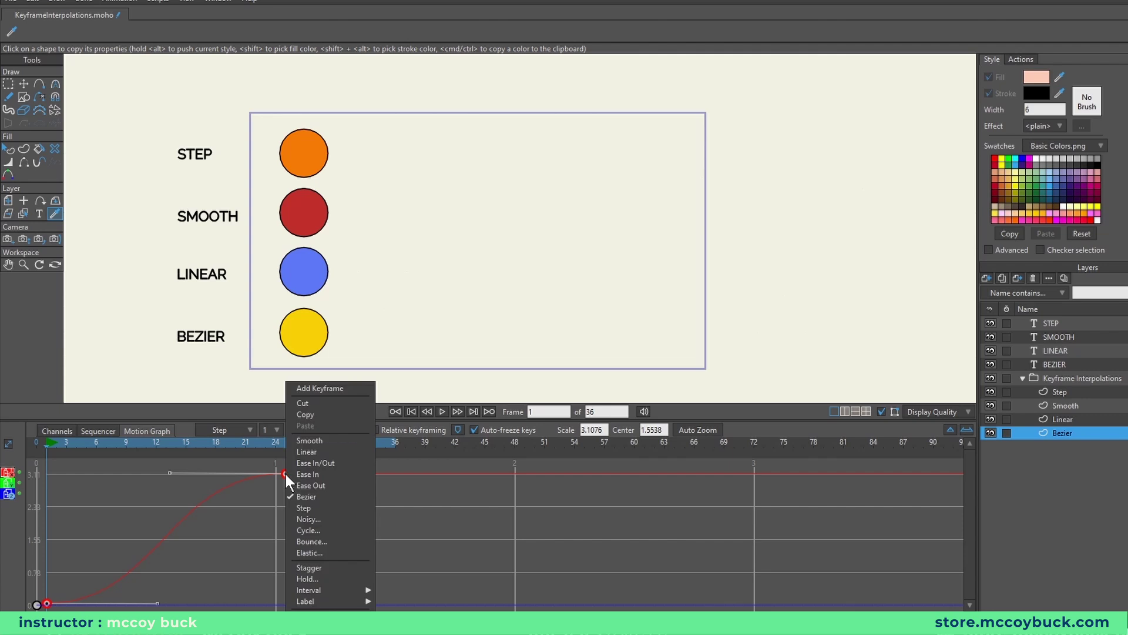
pyautogui.press('Return')
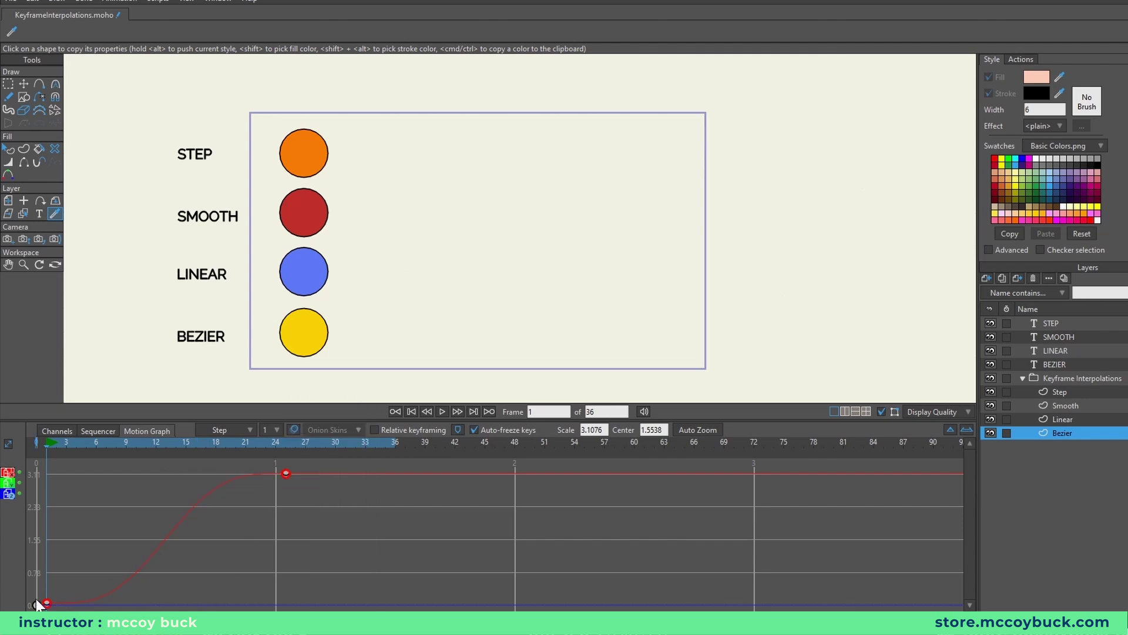
pyautogui.rightClick(286, 473)
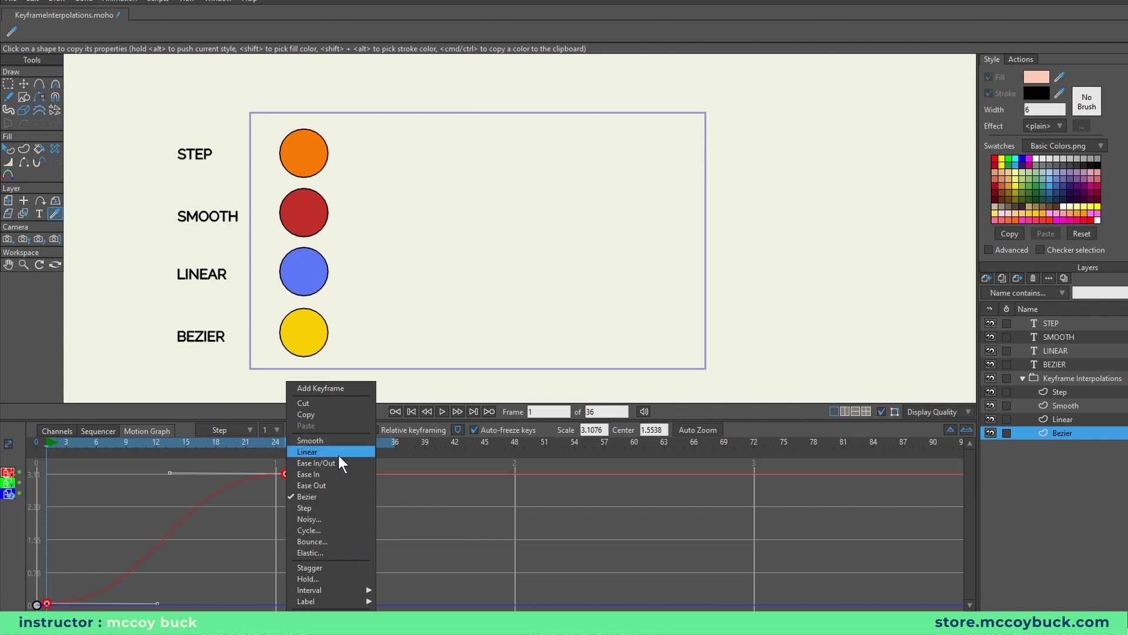
# - Apply Noisy interpolation with amplitude 0.10 and scale 0.50 to both selected keys, play the animation and go to frame 25
pyautogui.rightClick(47, 603)
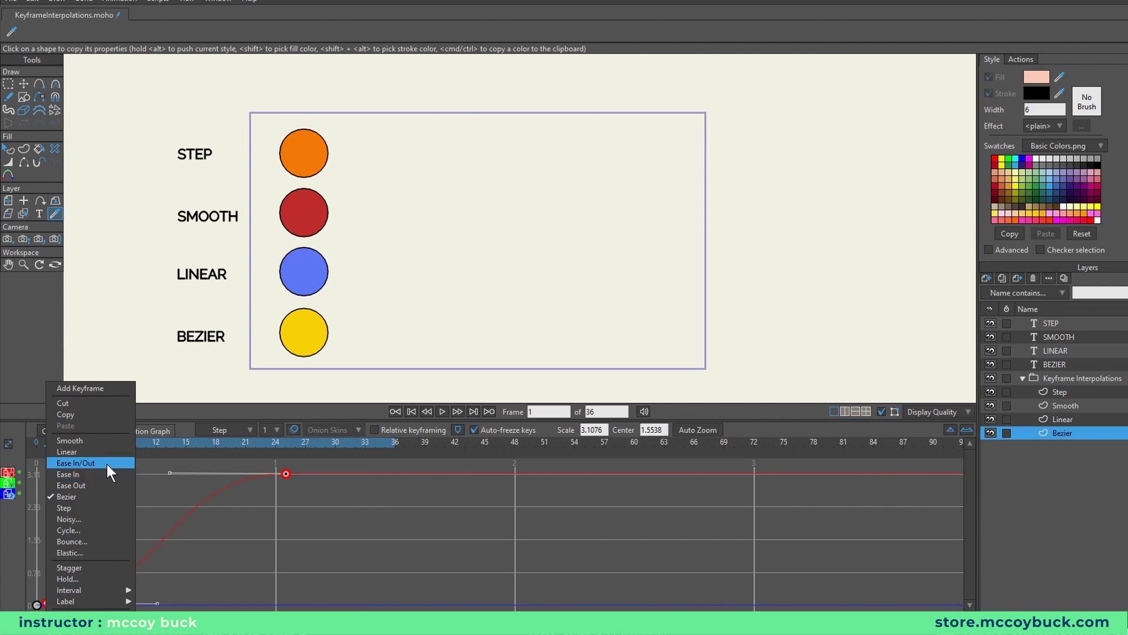
pyautogui.click(69, 519)
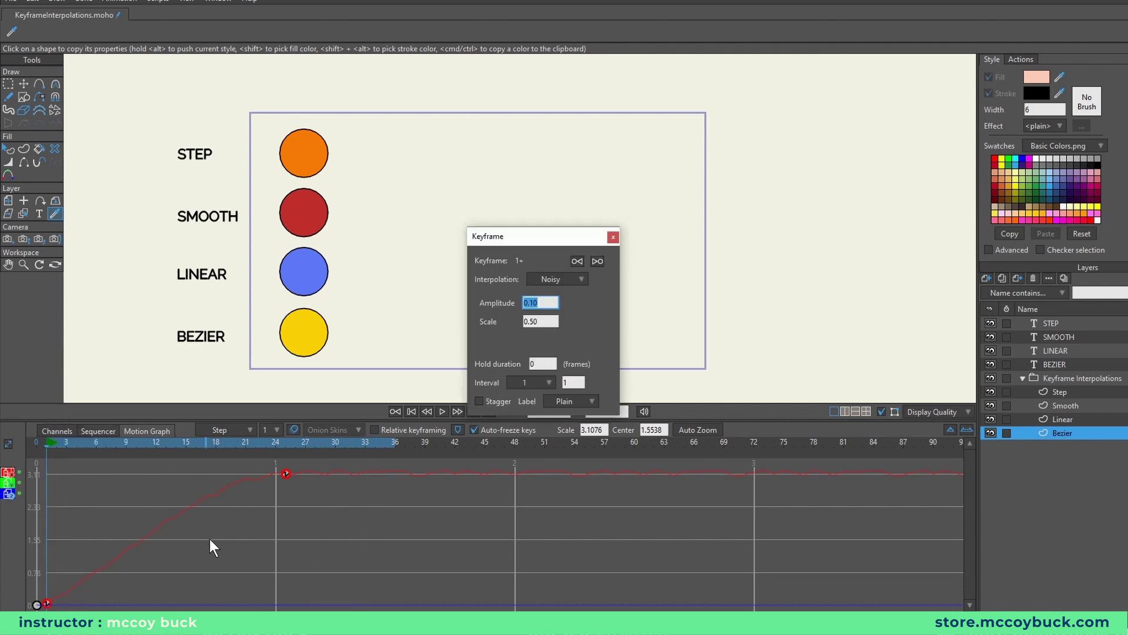
pyautogui.click(613, 236)
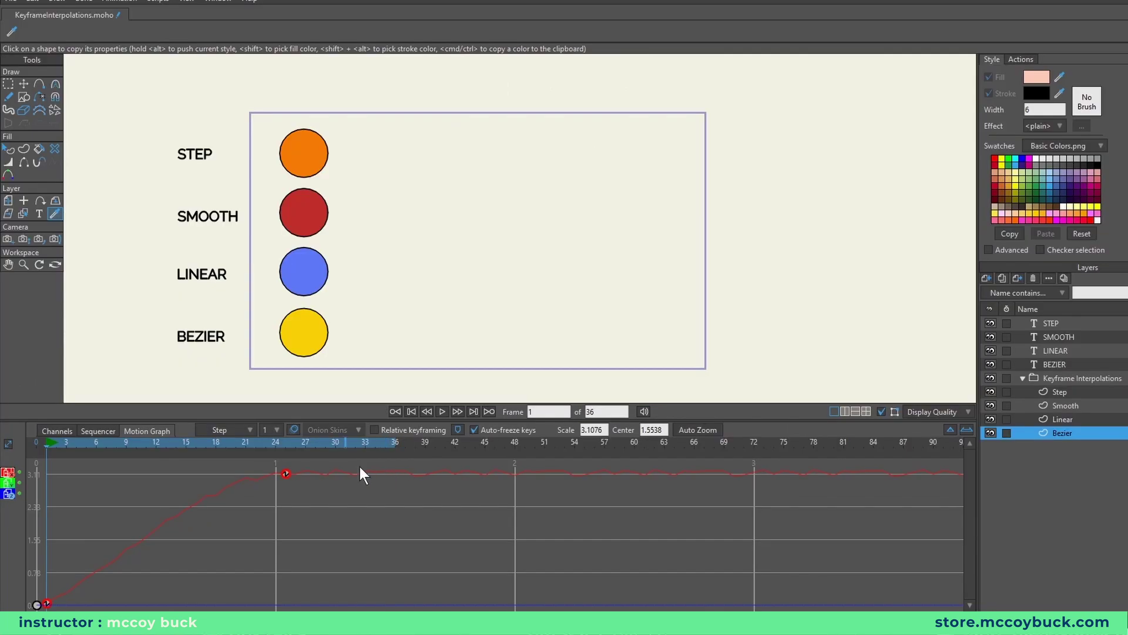
pyautogui.click(443, 411)
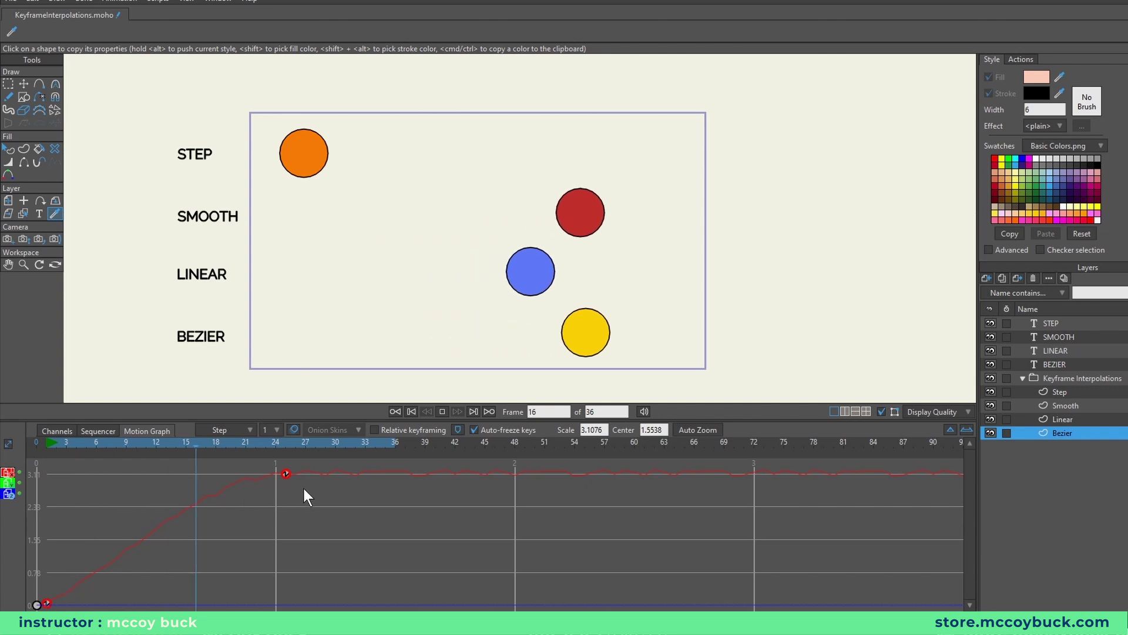
pyautogui.click(287, 445)
# - Apply Bounce interpolation with bounce count 3 and scale 0.50 to both selected keys, and play the animation
pyautogui.moveTo(303, 463); pyautogui.dragTo(46, 605)
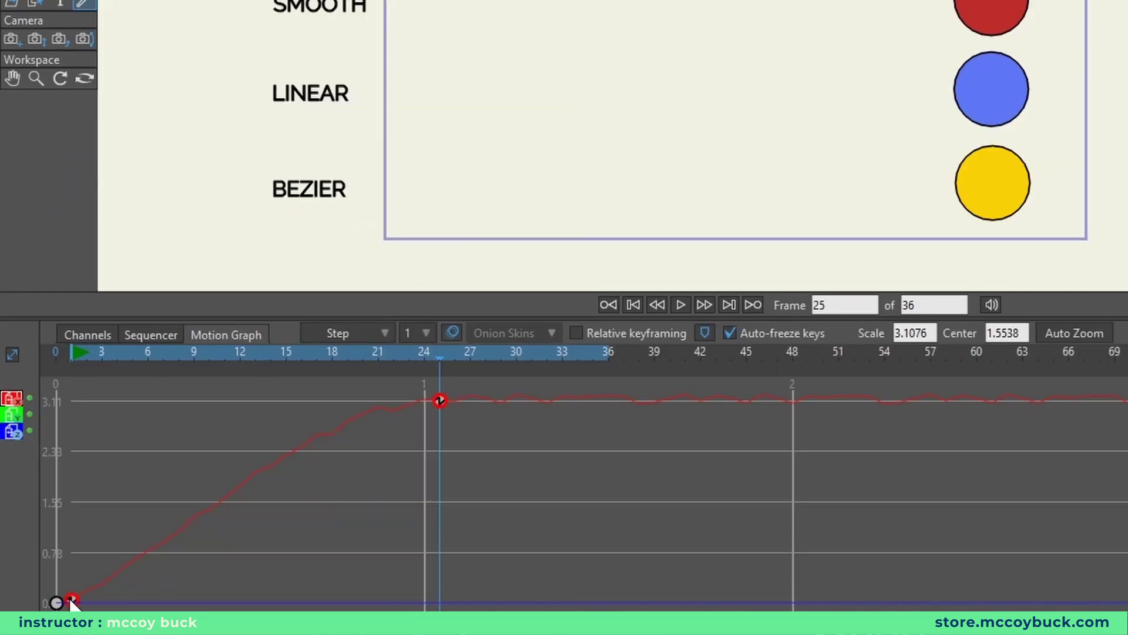
pyautogui.rightClick(71, 603)
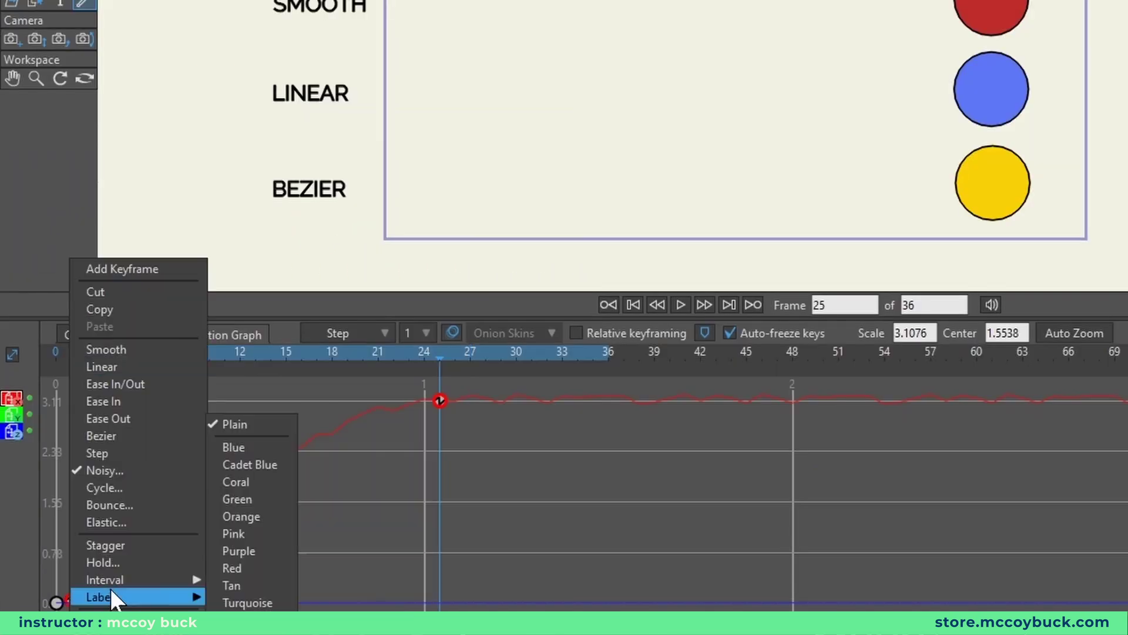
pyautogui.click(137, 508)
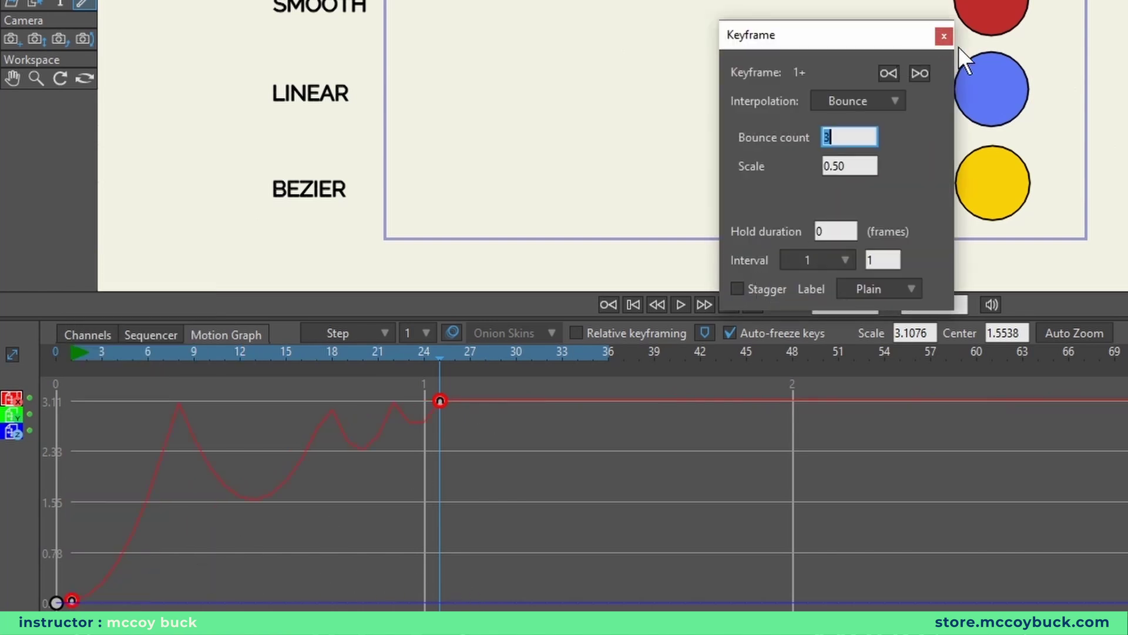
pyautogui.click(944, 36)
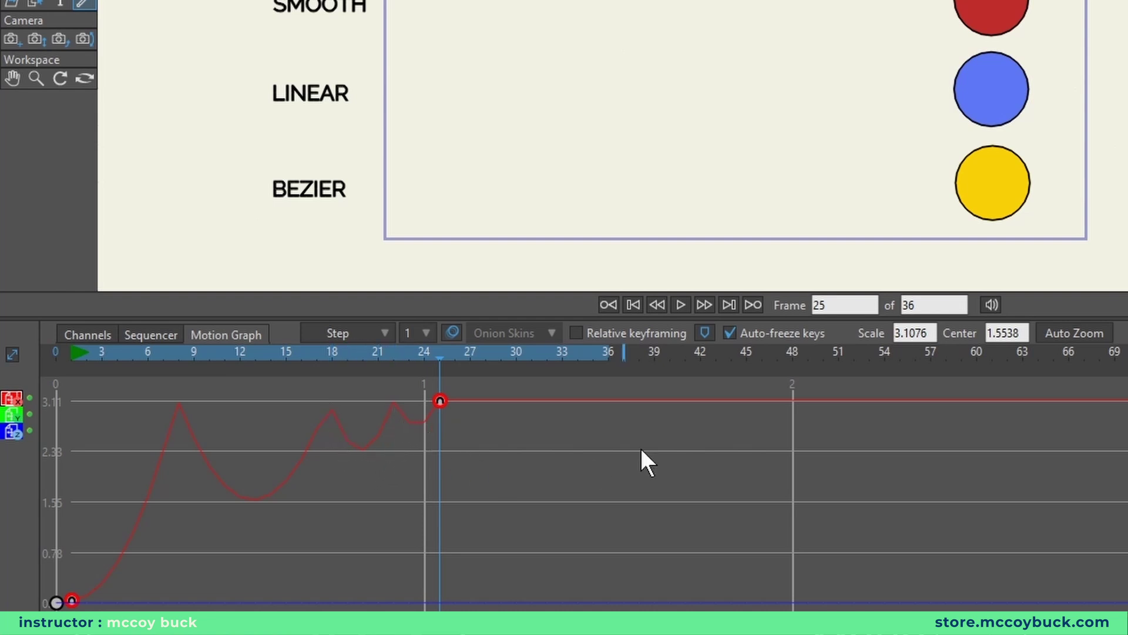
pyautogui.click(681, 305)
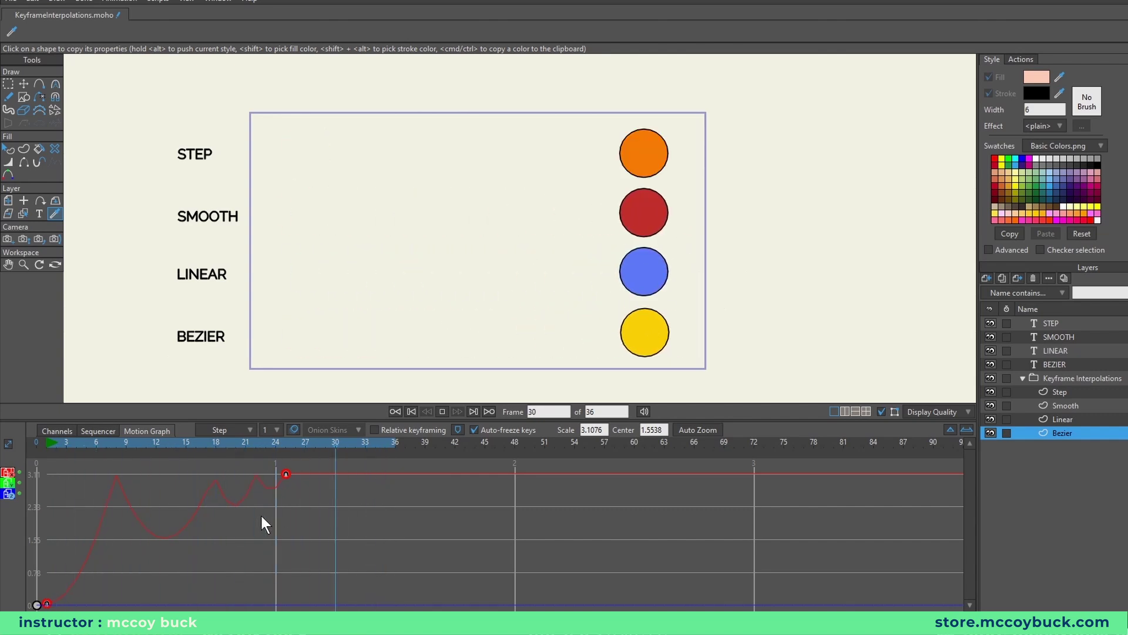
pyautogui.press('space')
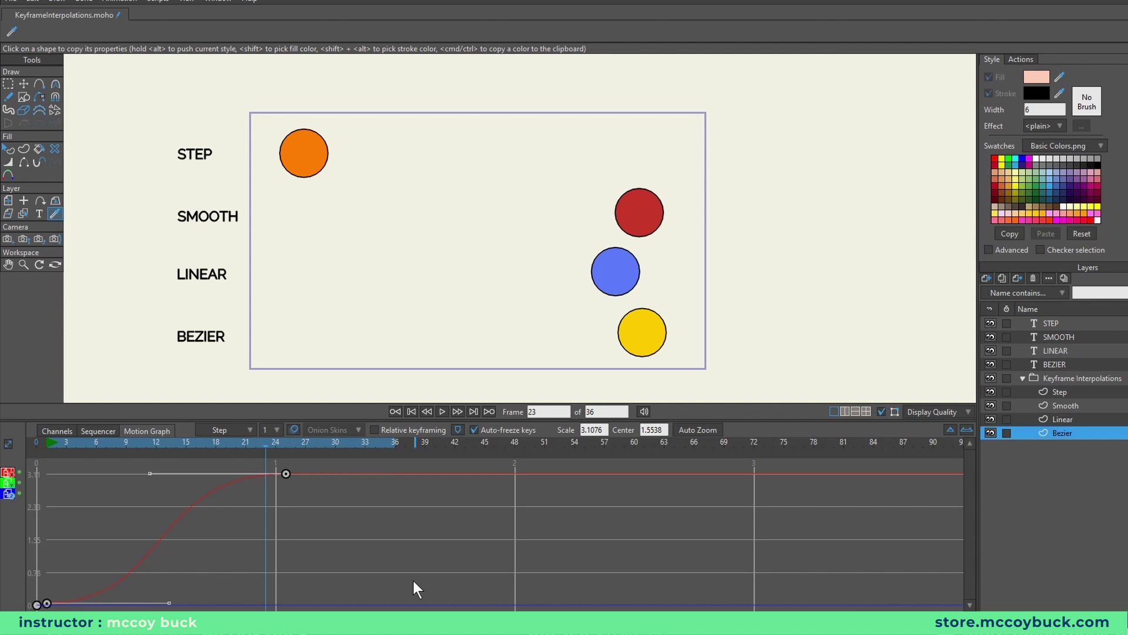